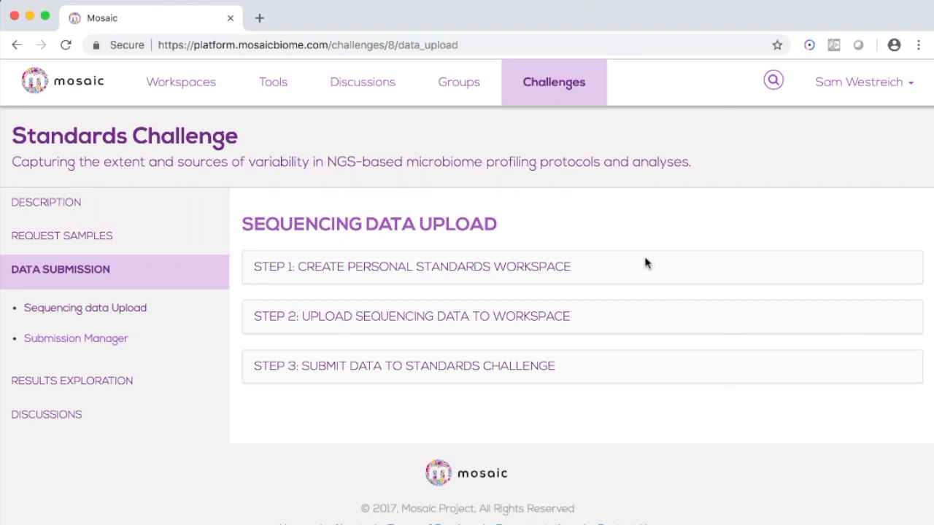
# - Request a personal Standards workspace from the challenge's sequencing data upload page
pyautogui.click(520, 270)
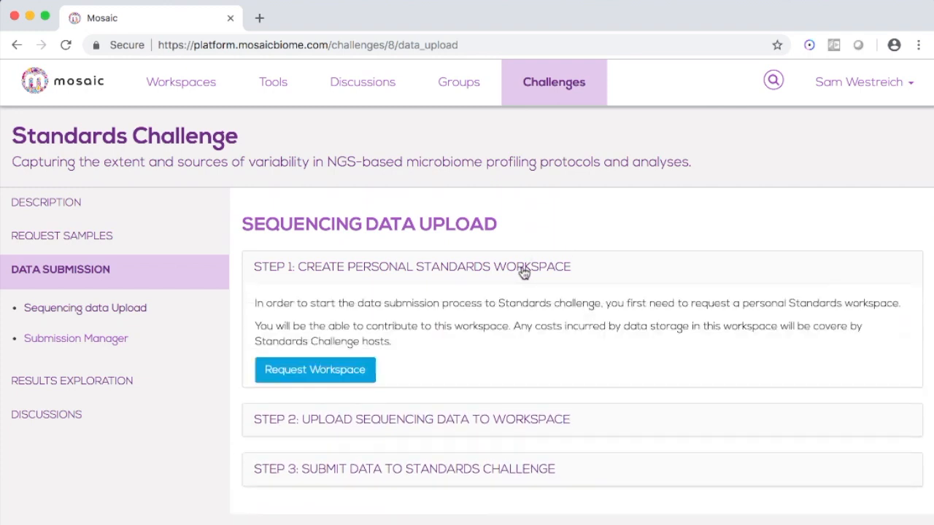
pyautogui.click(352, 367)
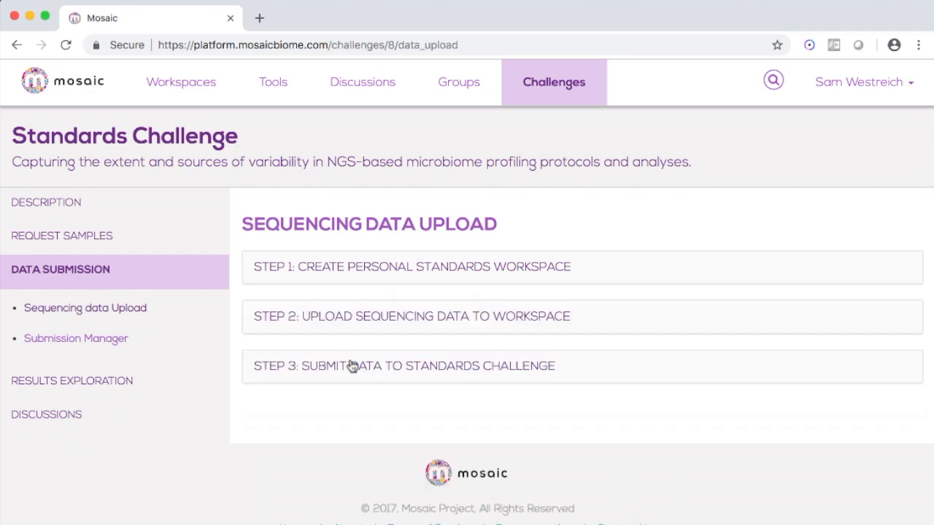
pyautogui.click(348, 268)
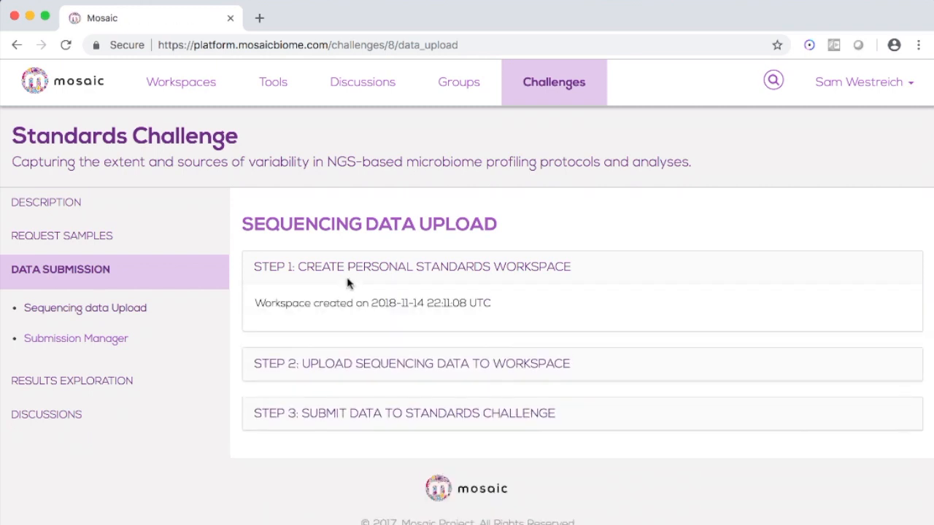
# - Open the Standards Challenge workspace (admin) from the workspaces list in a new tab
pyautogui.keyDown('super'); pyautogui.click(210, 102); pyautogui.keyUp('super')
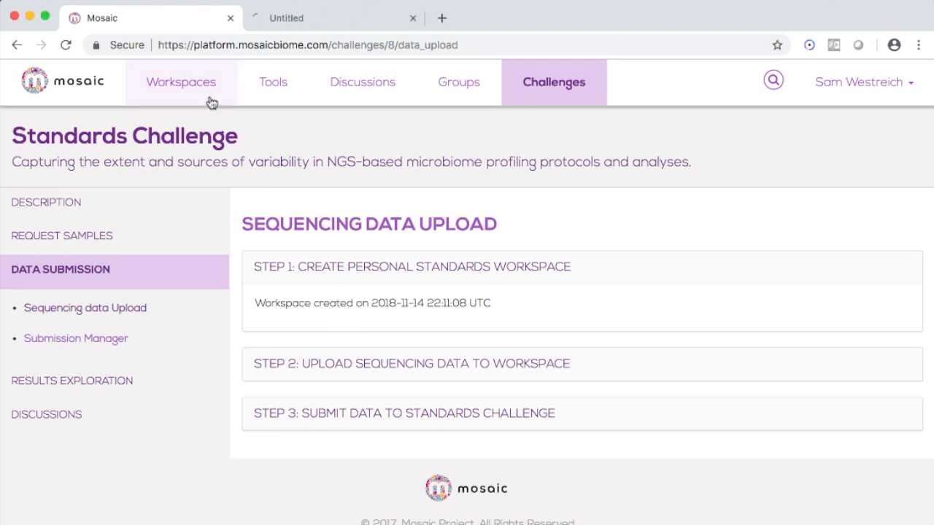
pyautogui.click(284, 25)
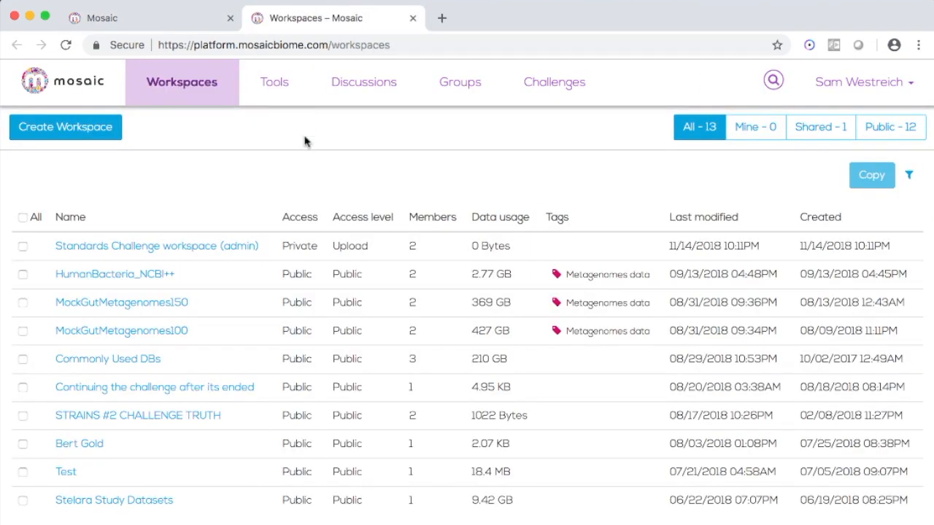
pyautogui.click(227, 251)
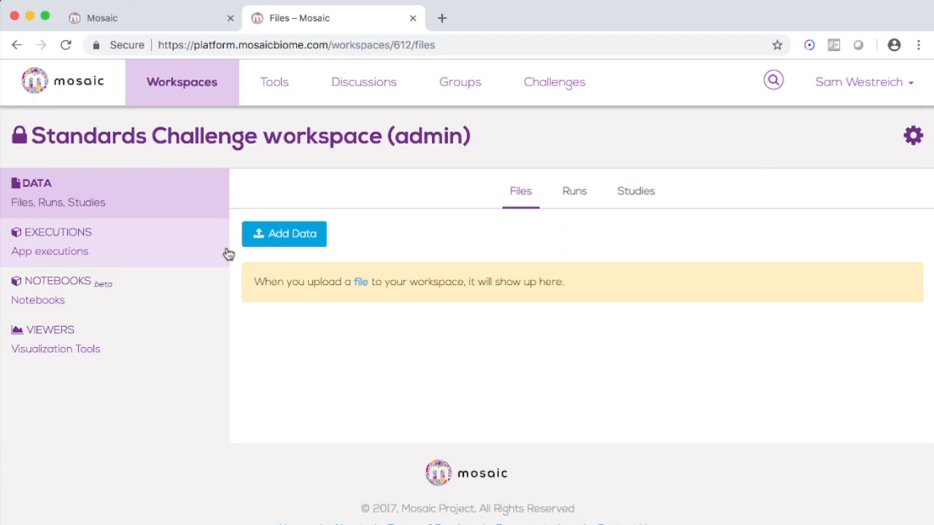
# - Return to the challenge page and expand the instructions for uploading sequencing data to the workspace
pyautogui.click(176, 28)
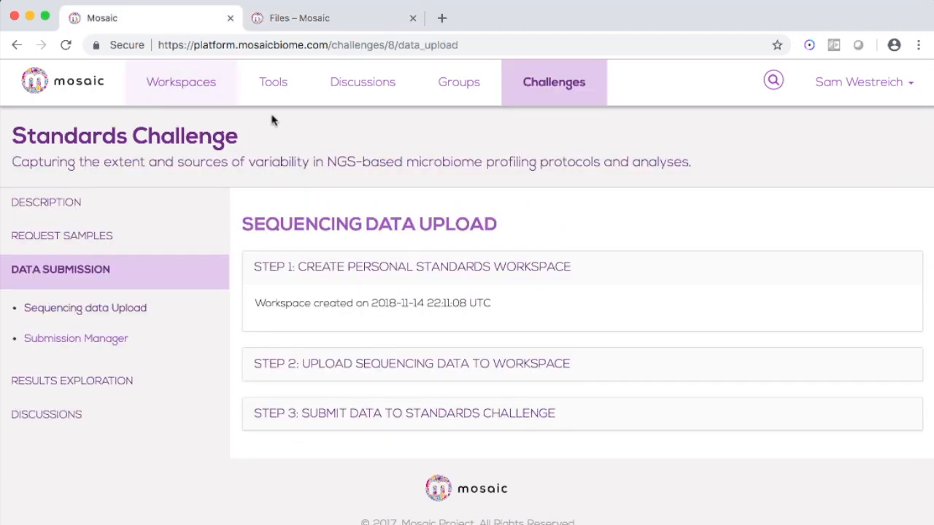
pyautogui.click(529, 368)
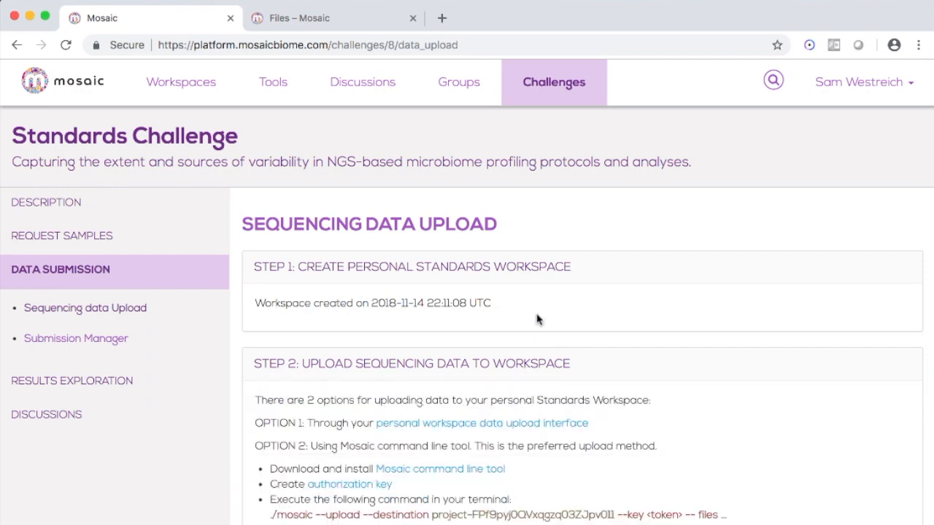
pyautogui.scroll(-3, 538, 321)
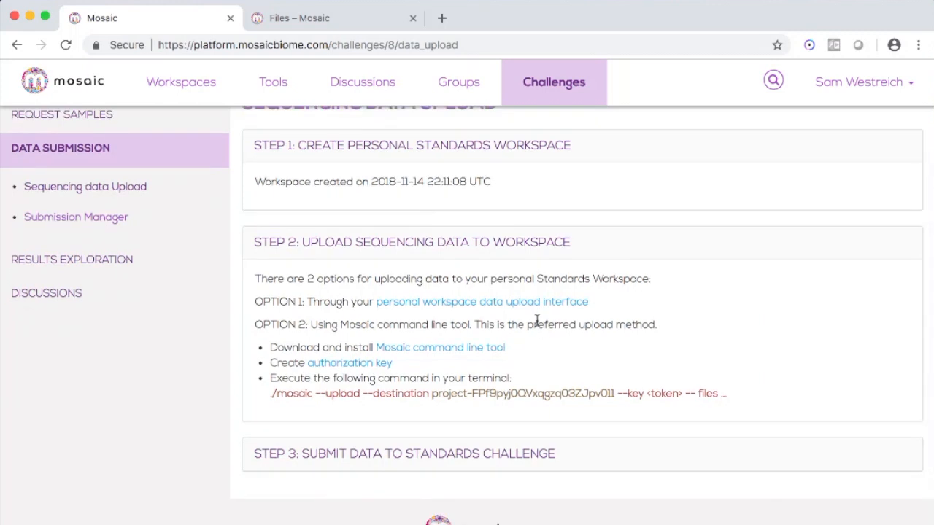
# - Open the Add Data upload page of the Standards Challenge workspace
pyautogui.click(312, 26)
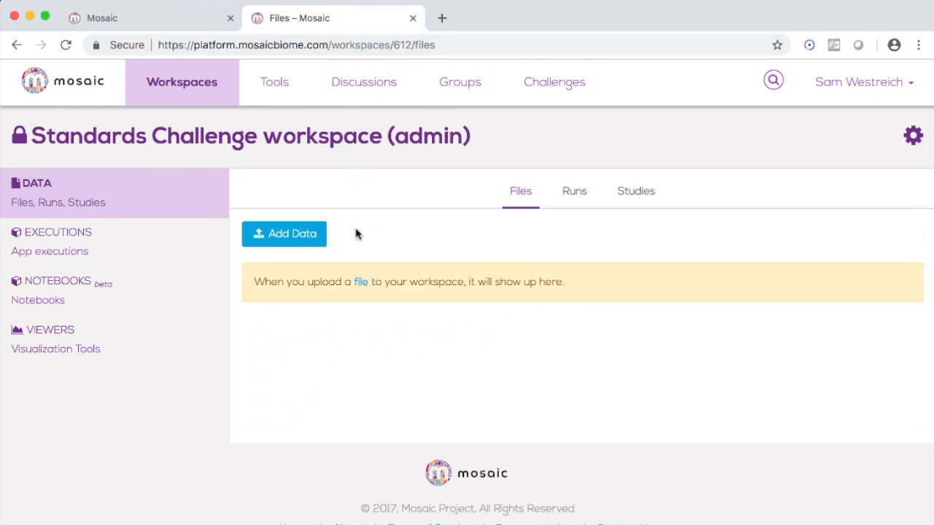
pyautogui.click(299, 235)
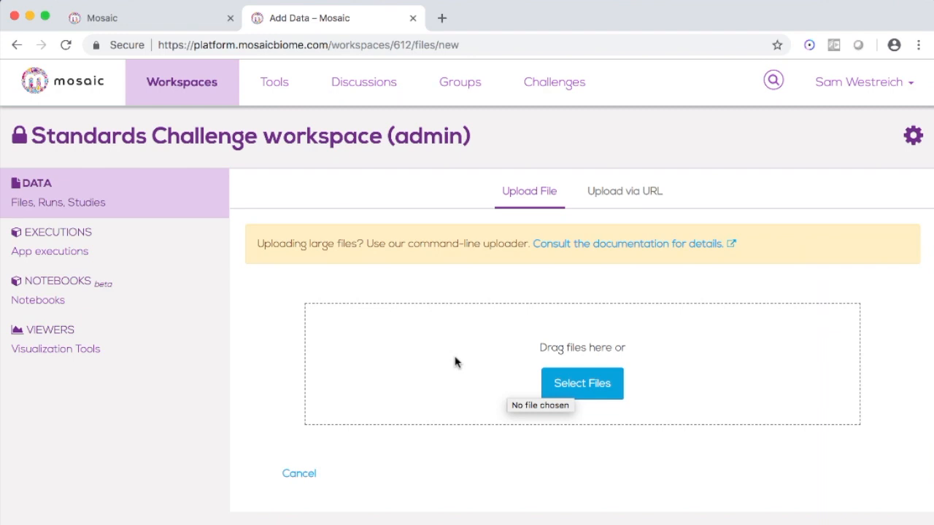
# - Open the authorization key instructions, generate an authorization key, and close the key's tab
pyautogui.click(173, 21)
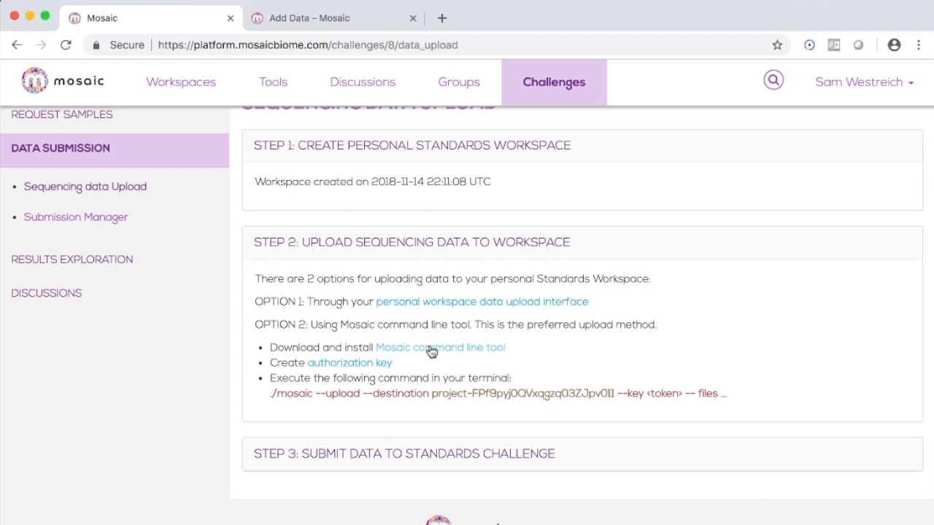
pyautogui.click(381, 365)
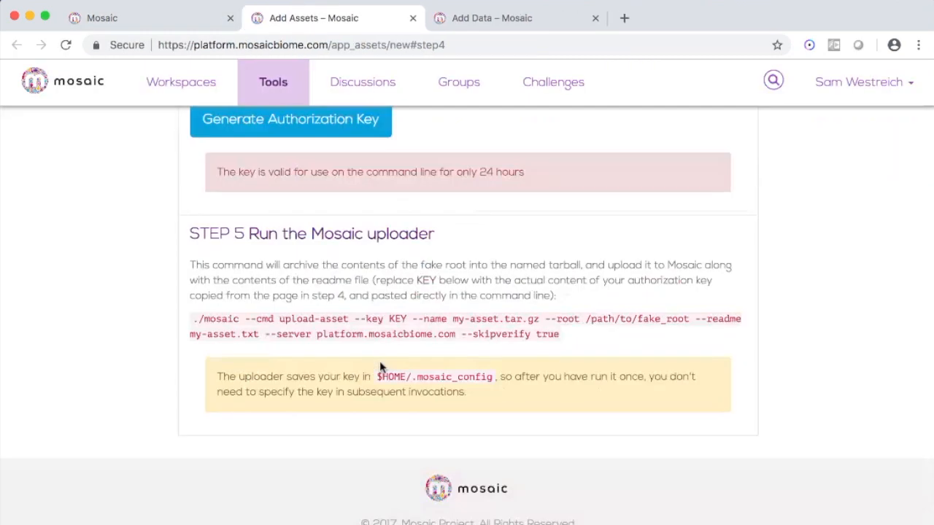
pyautogui.scroll(15, 379, 361)
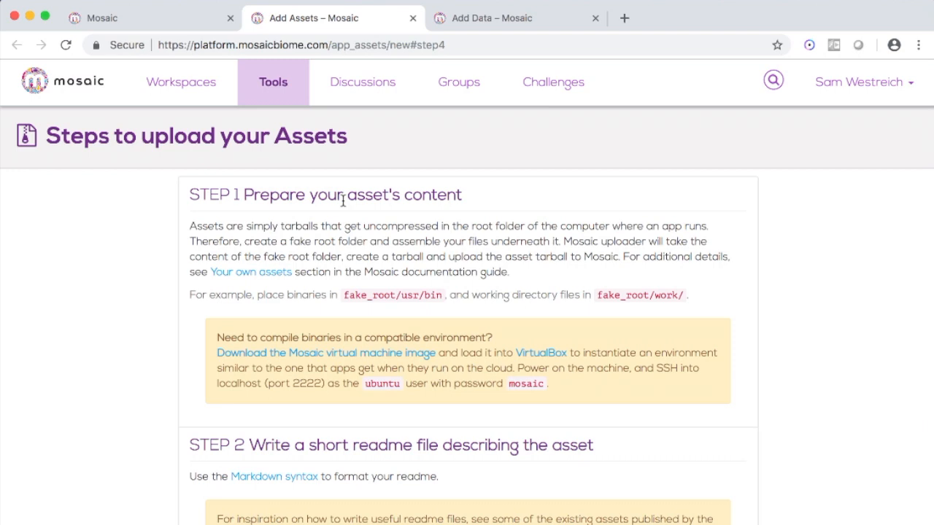
pyautogui.scroll(-5, 341, 292)
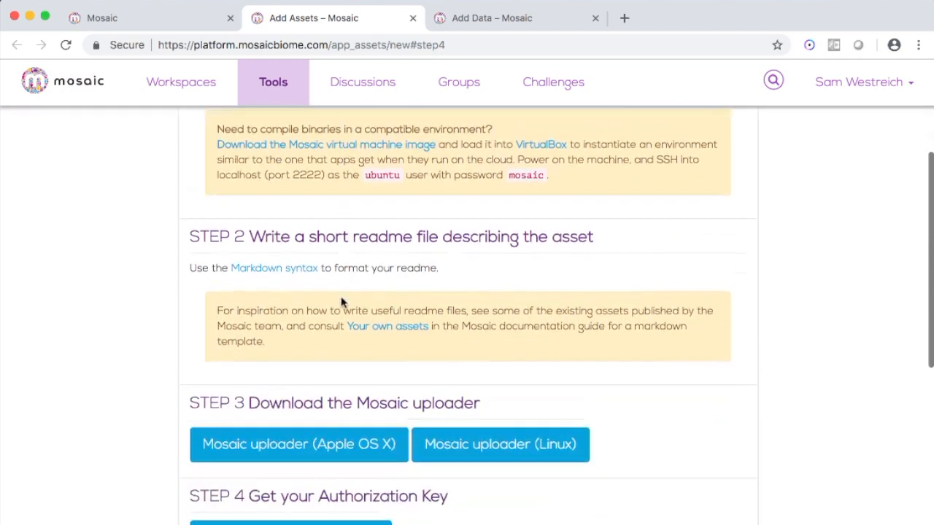
pyautogui.scroll(-1, 341, 303)
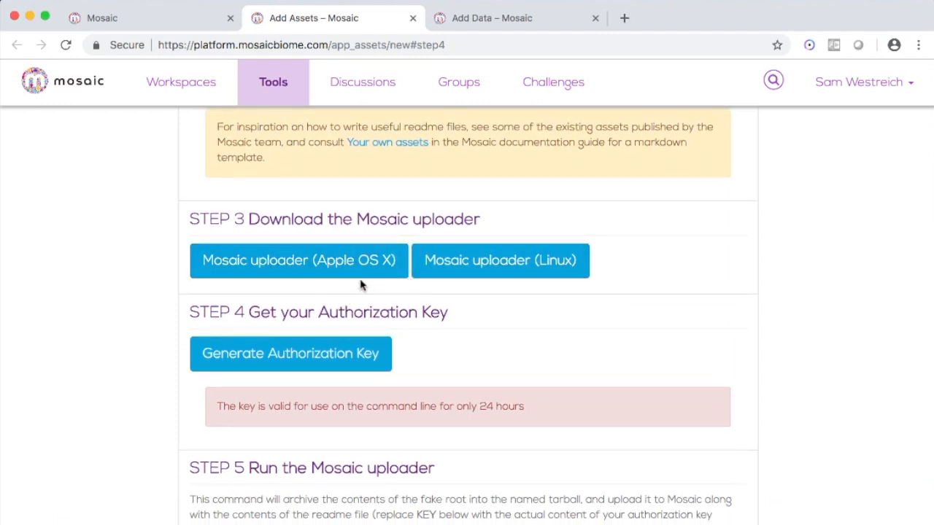
pyautogui.scroll(-2, 444, 285)
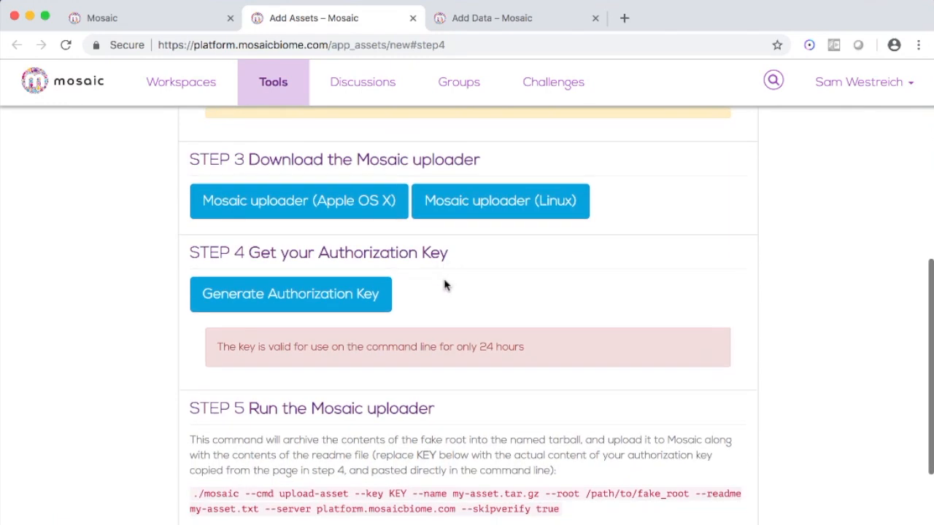
pyautogui.click(379, 301)
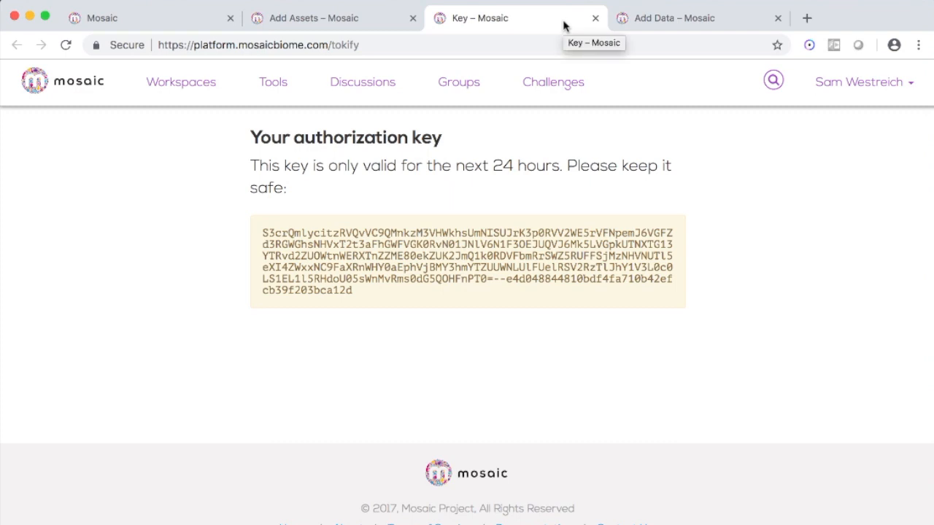
pyautogui.click(595, 18)
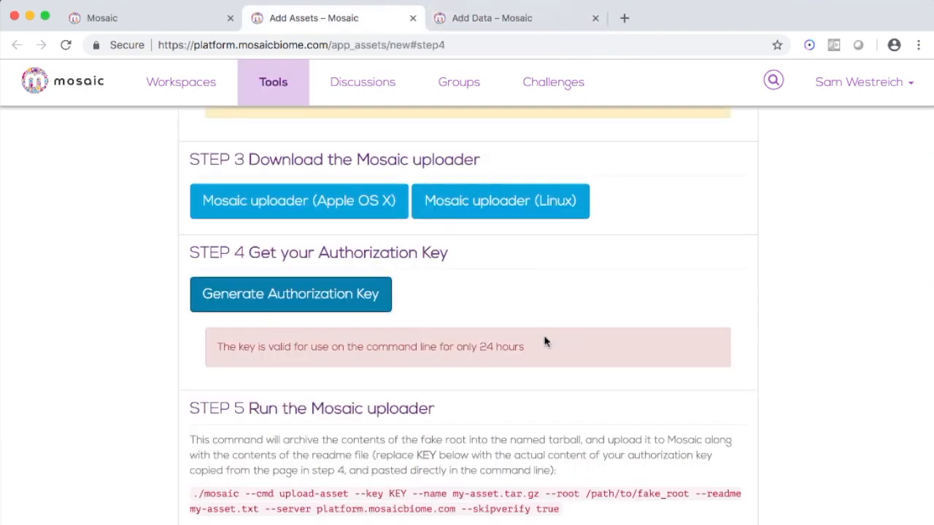
# - Open the Standards Challenge workspace's settings to view its ID and memberships
pyautogui.scroll(-3, 569, 396)
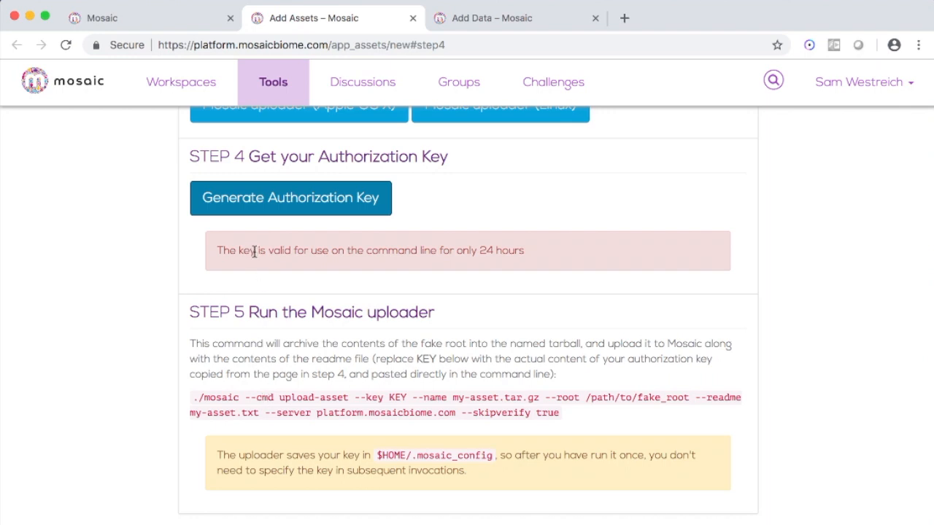
pyautogui.click(154, 22)
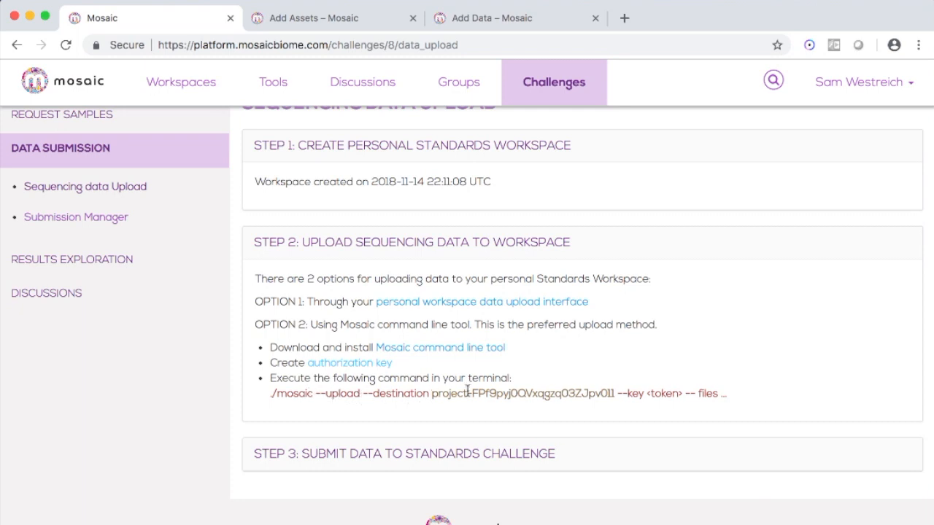
pyautogui.click(481, 20)
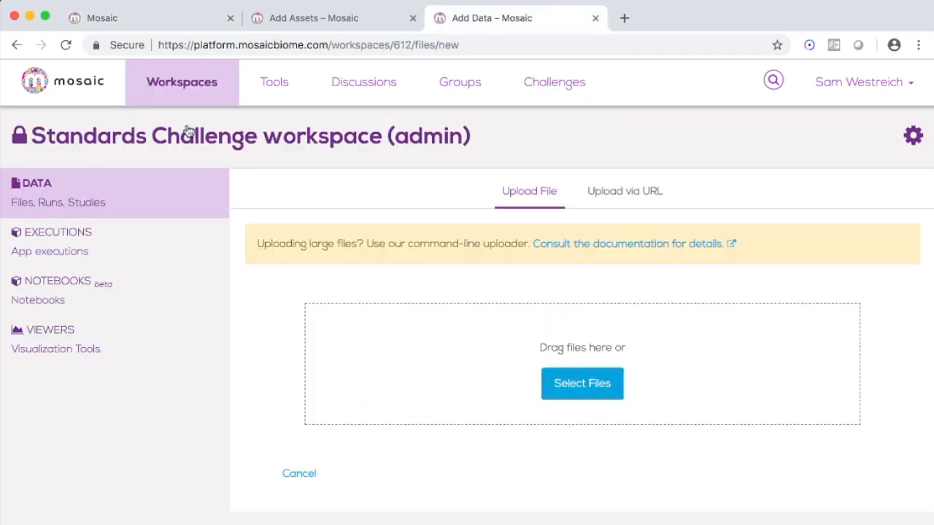
pyautogui.click(911, 146)
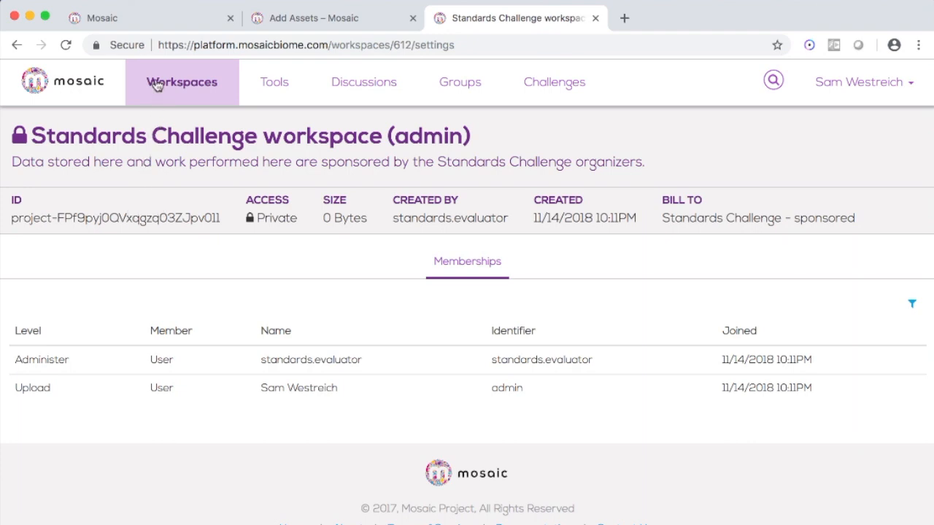
# - Compare the upload command's destination project with the workspace ID and return to the workspace files
pyautogui.click(160, 27)
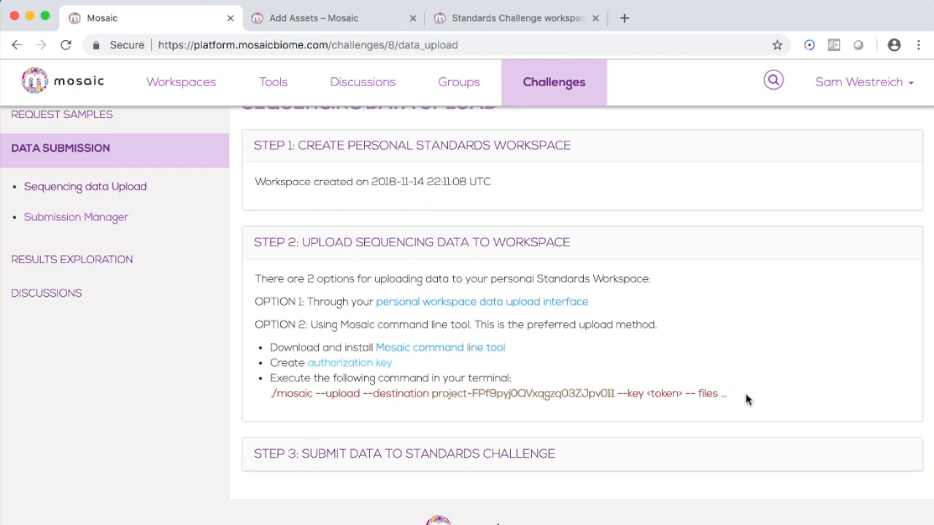
pyautogui.click(452, 27)
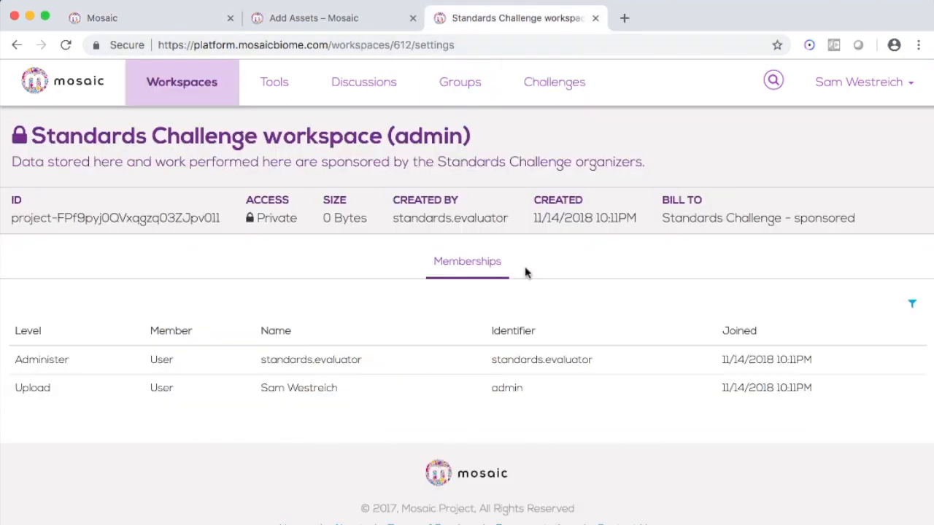
pyautogui.click(191, 146)
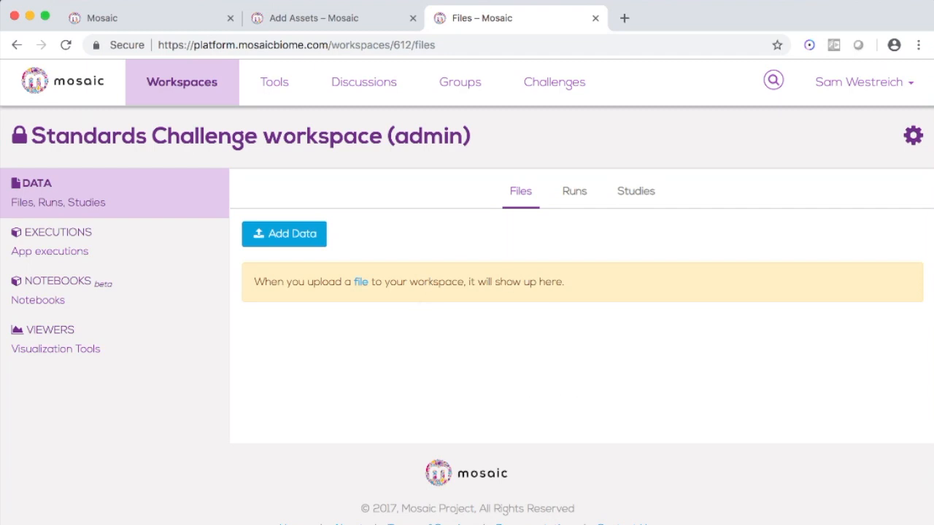
# - Open the Submission Manager from the submit data section and start a new sample kit submission
pyautogui.click(135, 20)
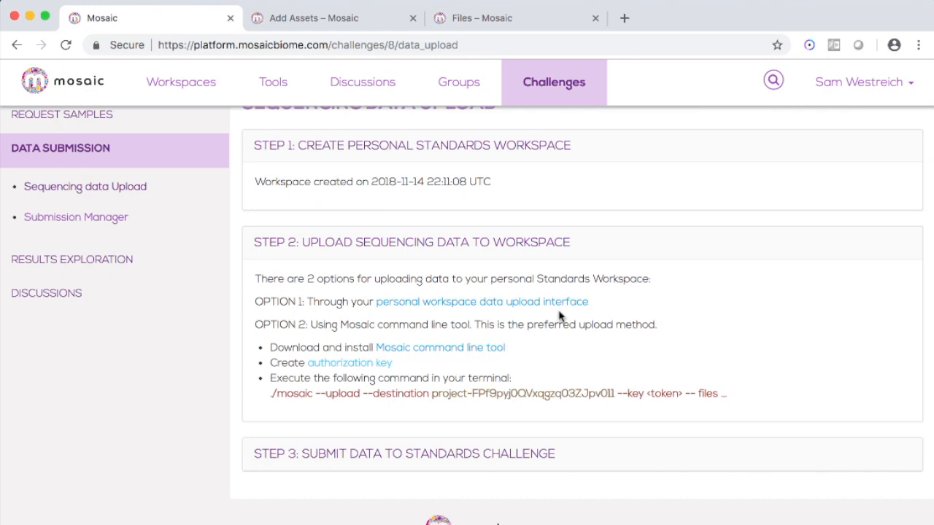
pyautogui.scroll(-2, 559, 316)
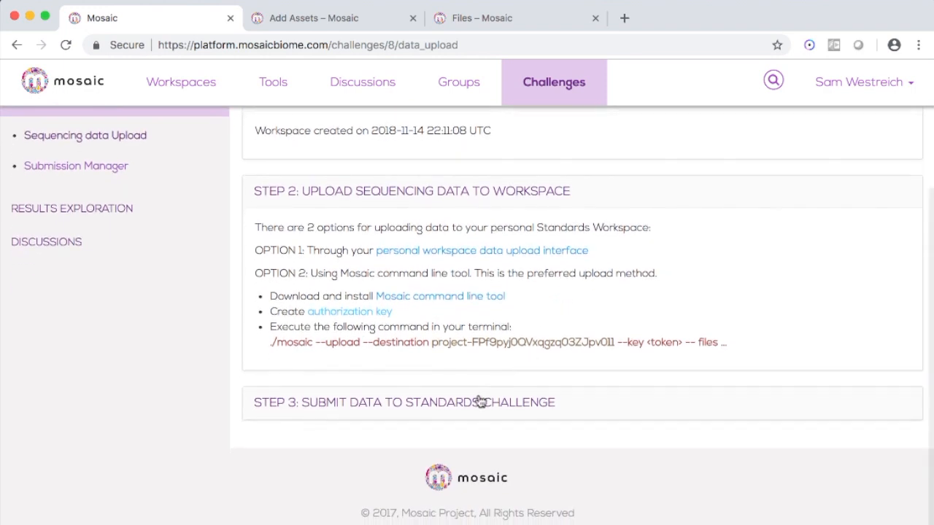
pyautogui.click(481, 407)
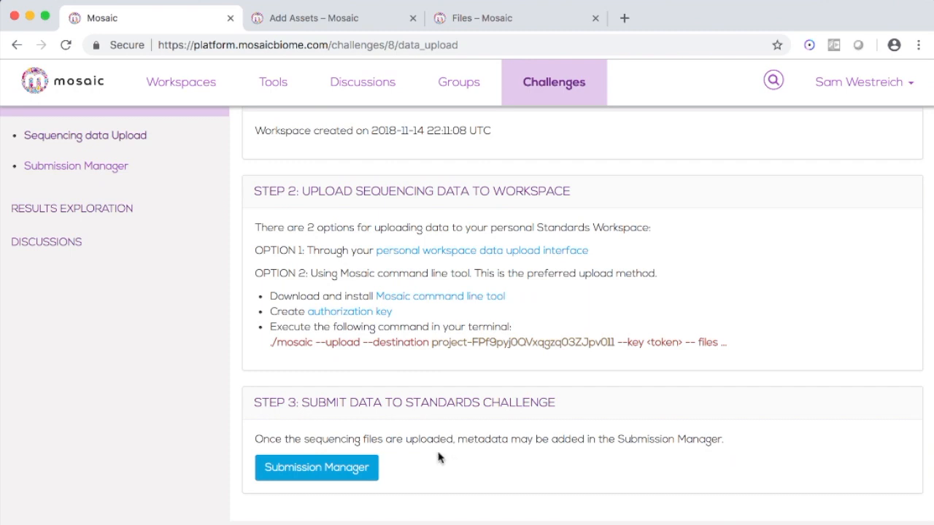
pyautogui.click(345, 466)
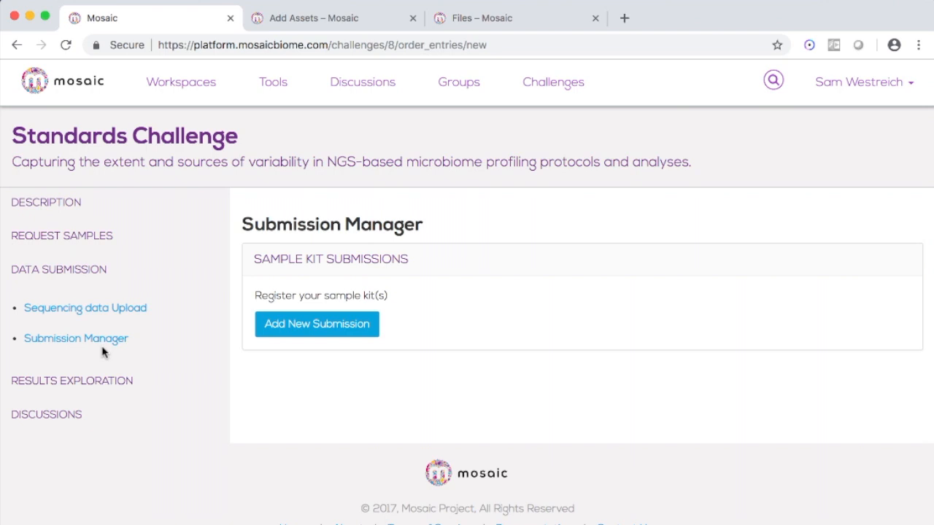
pyautogui.click(285, 325)
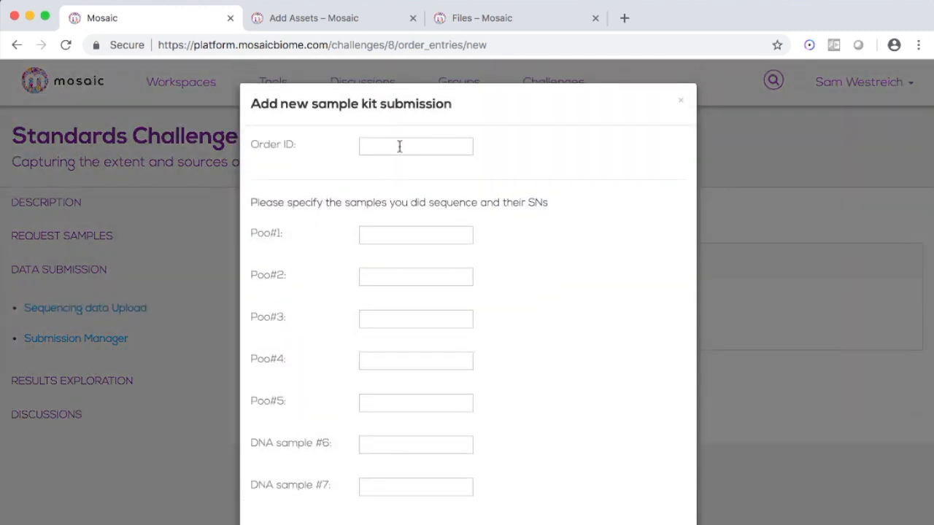
# - Enter order ID 123 and name the first two pool samples Poo1 and Poo2
pyautogui.click(399, 146)
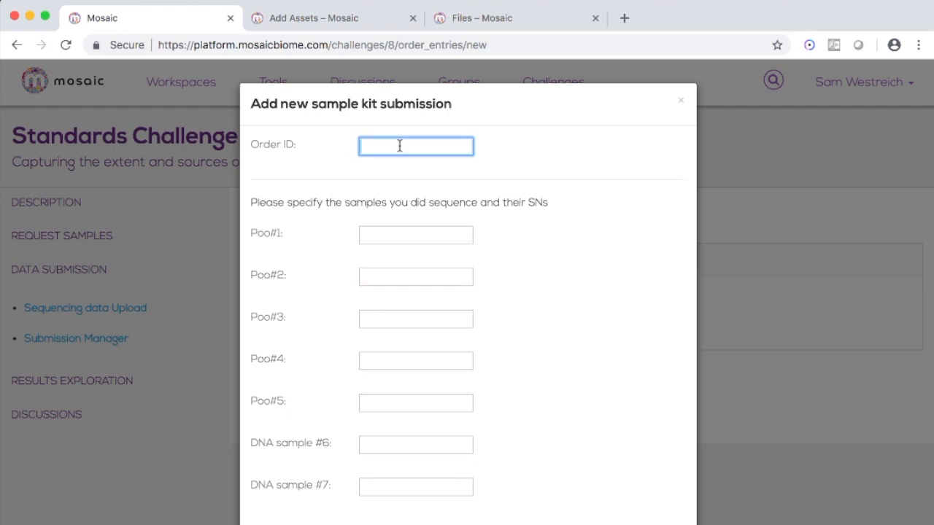
pyautogui.write('123')
pyautogui.click(409, 232)
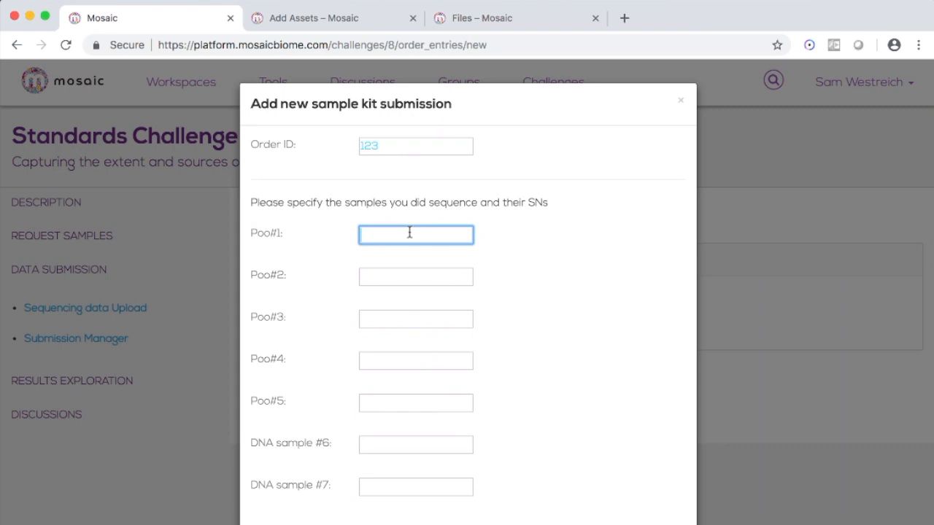
pyautogui.write('Pool')
pyautogui.press('Tab')
pyautogui.write('Poo2')
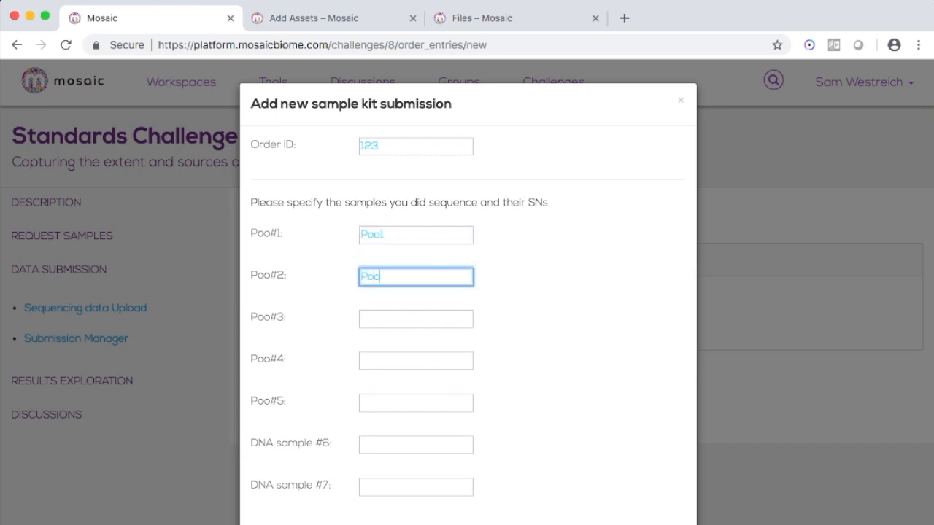
# - Name DNA samples #6 and #7 as DNA1 and DNA2 and save the new sample kit submission
pyautogui.click(442, 444)
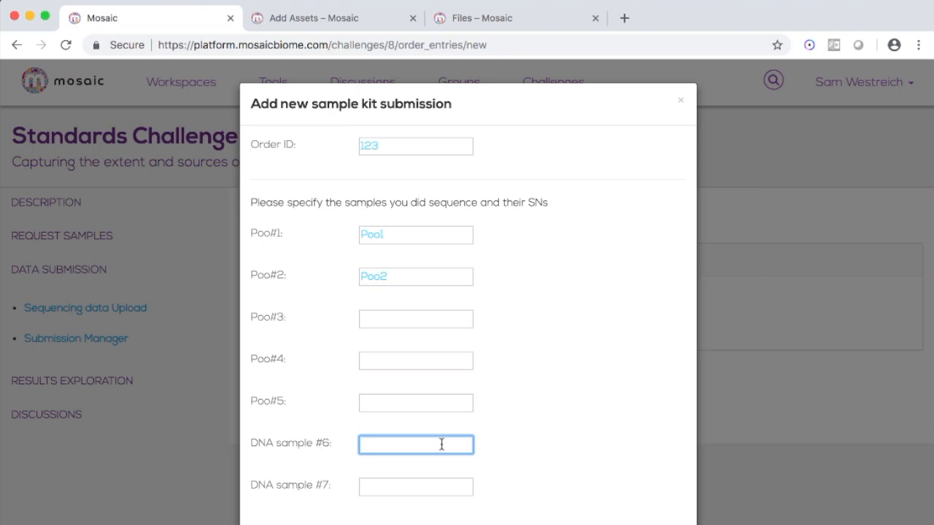
pyautogui.write('DNA1')
pyautogui.press('Tab')
pyautogui.write('DNA')
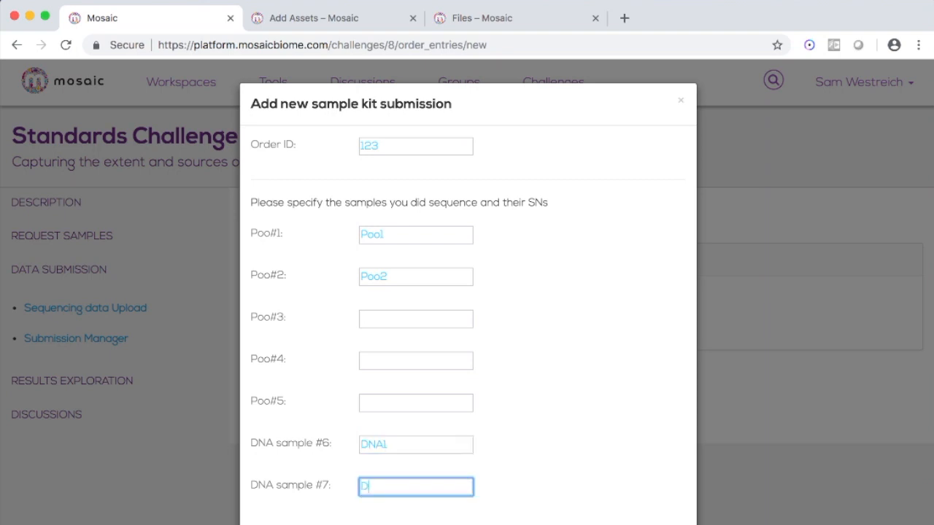
pyautogui.write('2')
pyautogui.scroll(-2, 543, 359)
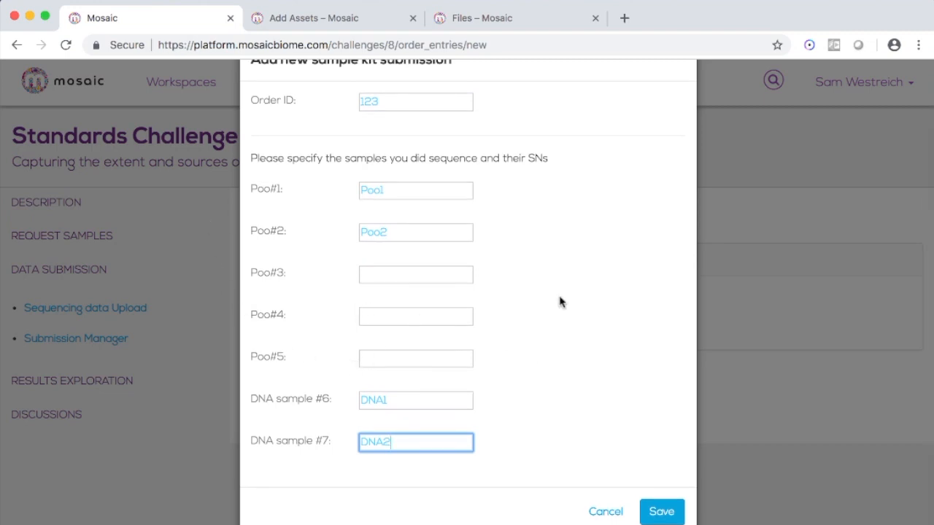
pyautogui.click(663, 509)
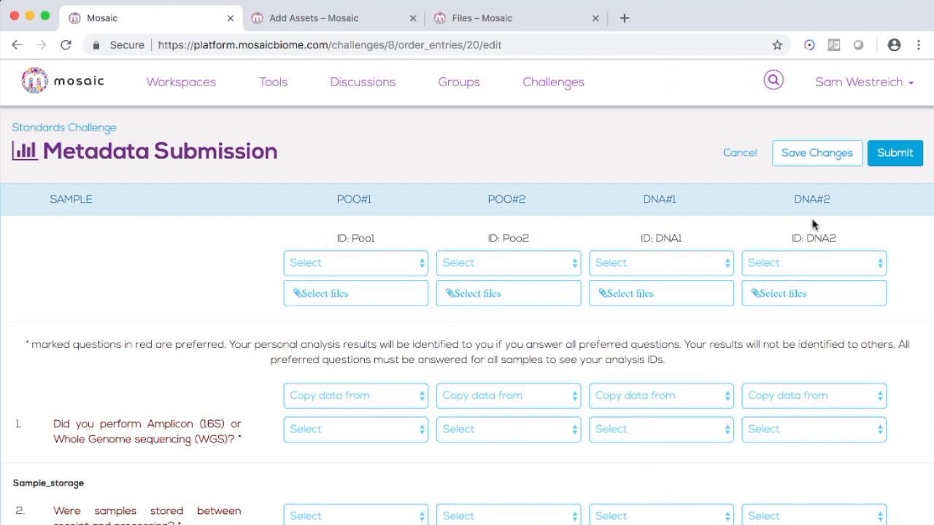
# - Set the library type to Paired Library Type for Poo#1 and Unpaired Library Type for Poo#2
pyautogui.scroll(-3, 613, 230)
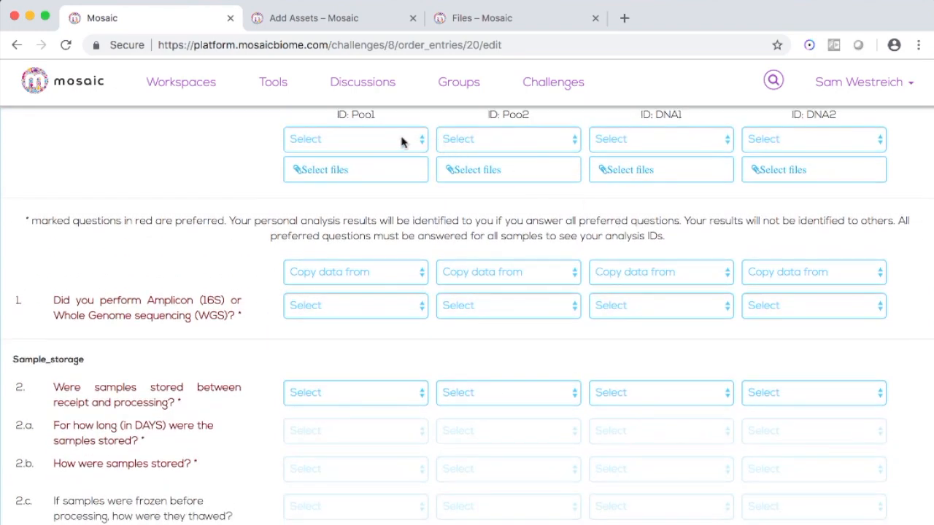
pyautogui.scroll(1, 400, 139)
pyautogui.click(397, 194)
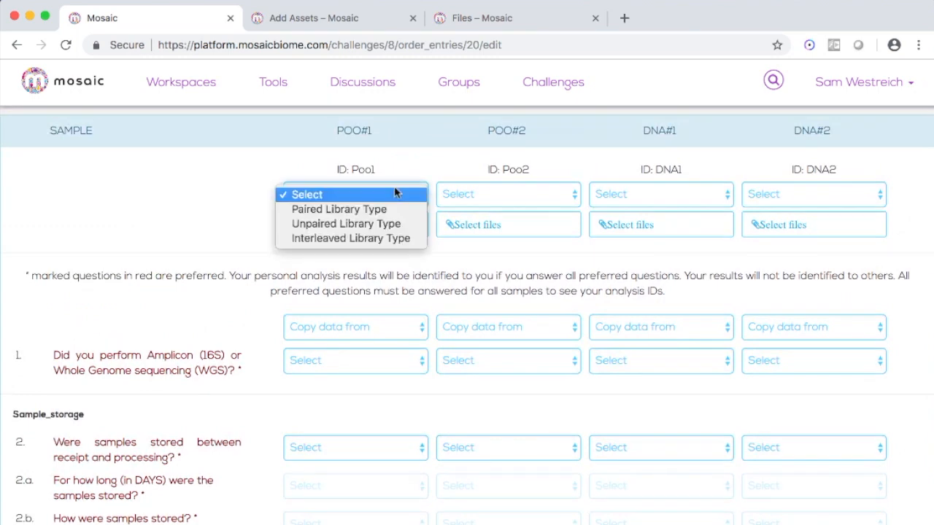
pyautogui.click(395, 208)
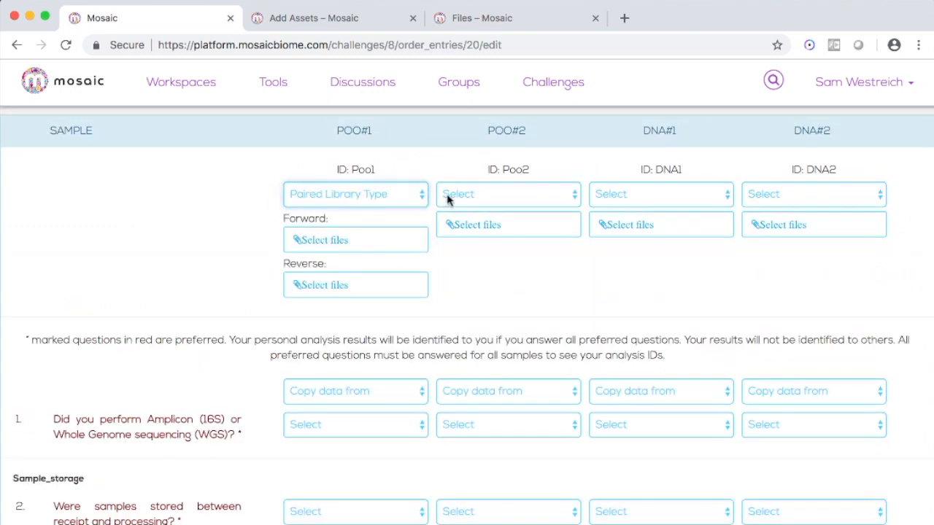
pyautogui.click(448, 196)
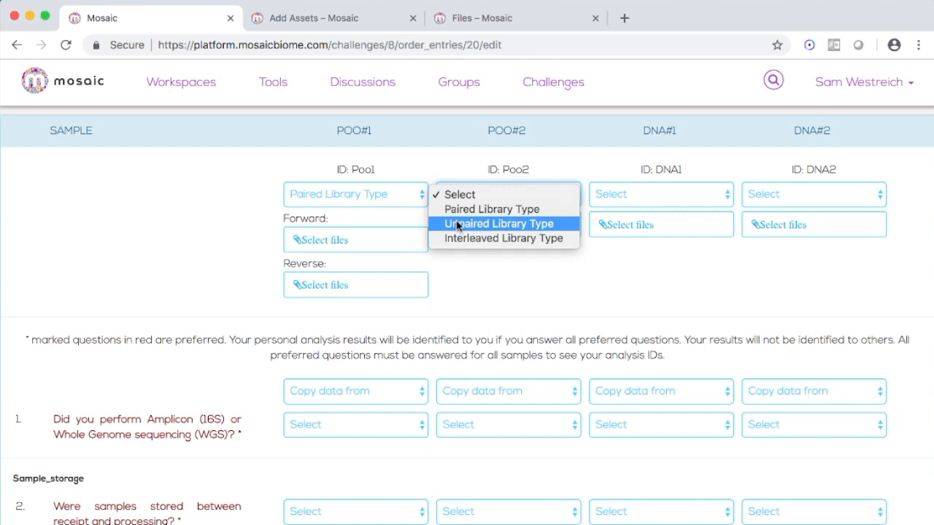
pyautogui.click(458, 226)
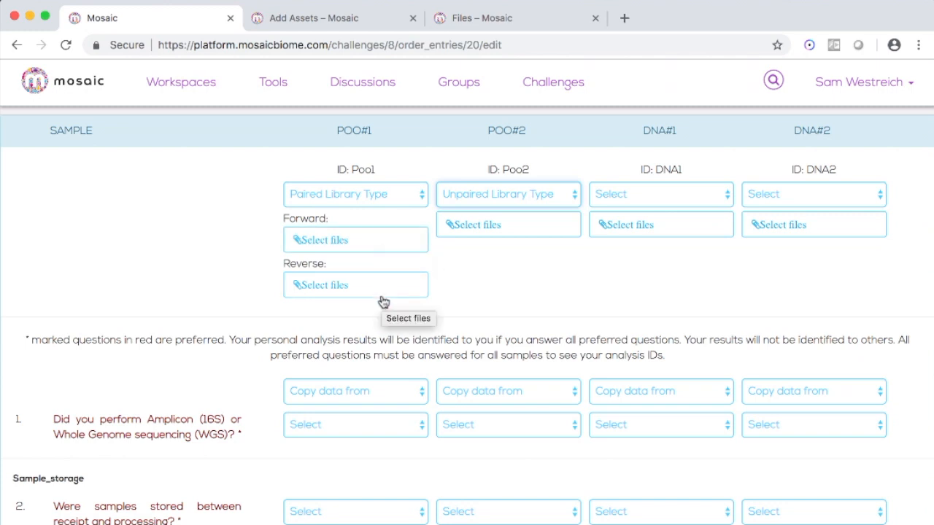
pyautogui.click(518, 206)
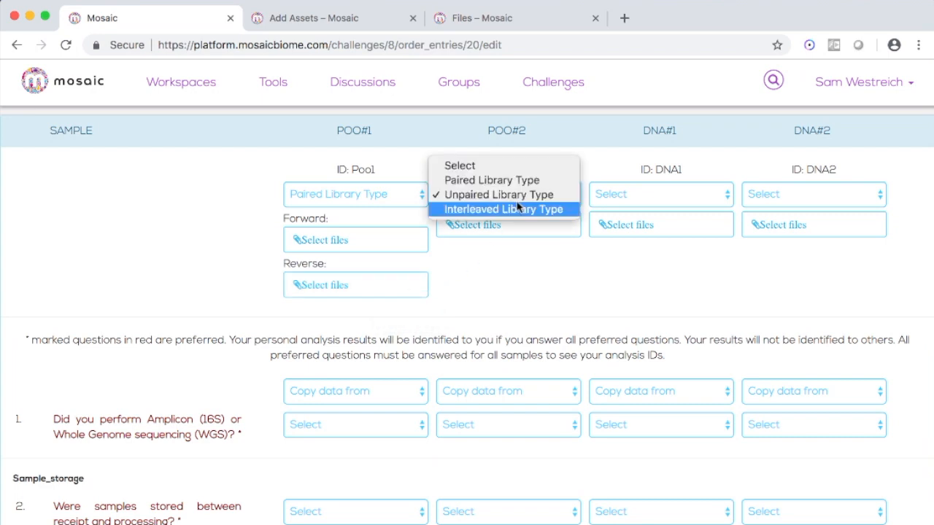
pyautogui.click(516, 195)
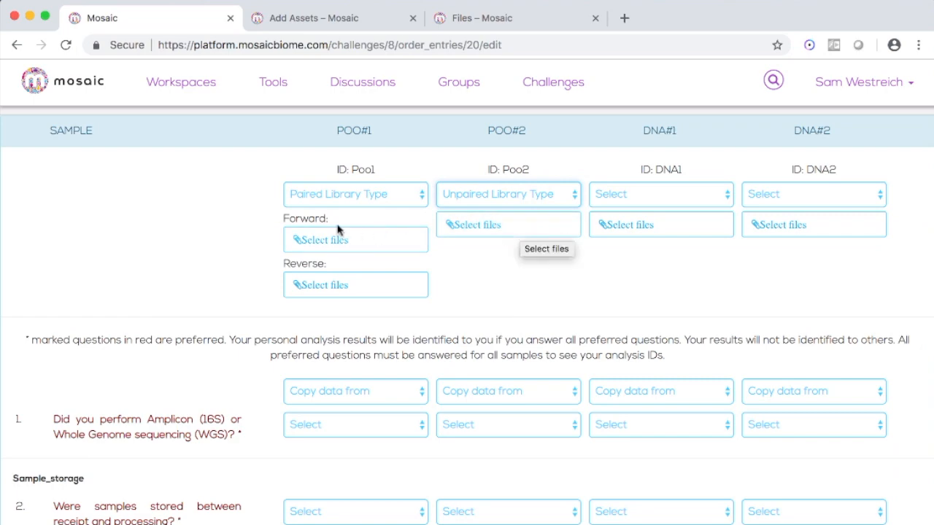
# - Browse the Standards Challenge workspace (admin) for Poo#1's forward read file and close the file picker
pyautogui.click(337, 241)
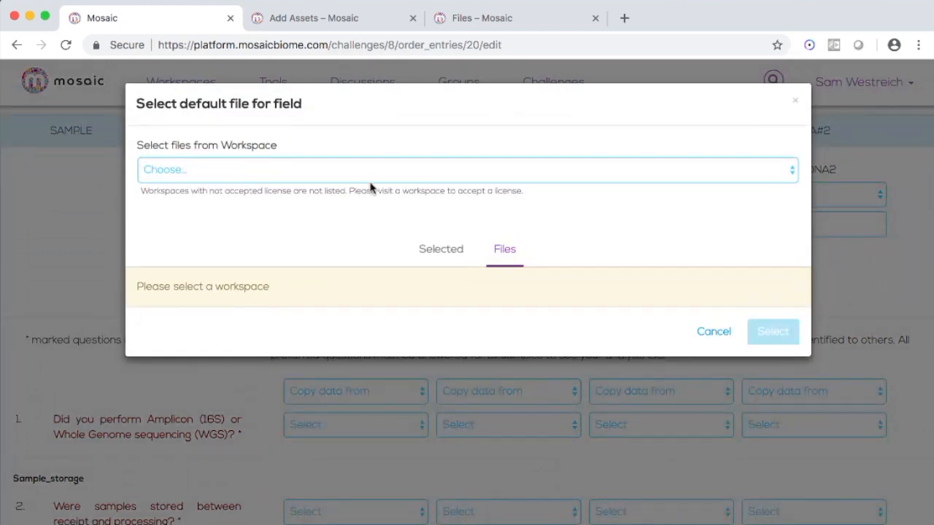
pyautogui.click(373, 174)
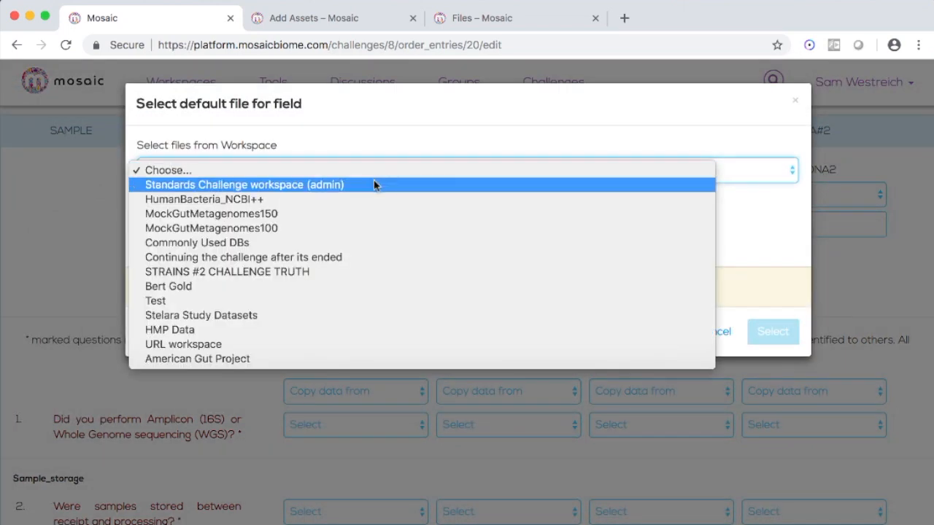
pyautogui.click(375, 184)
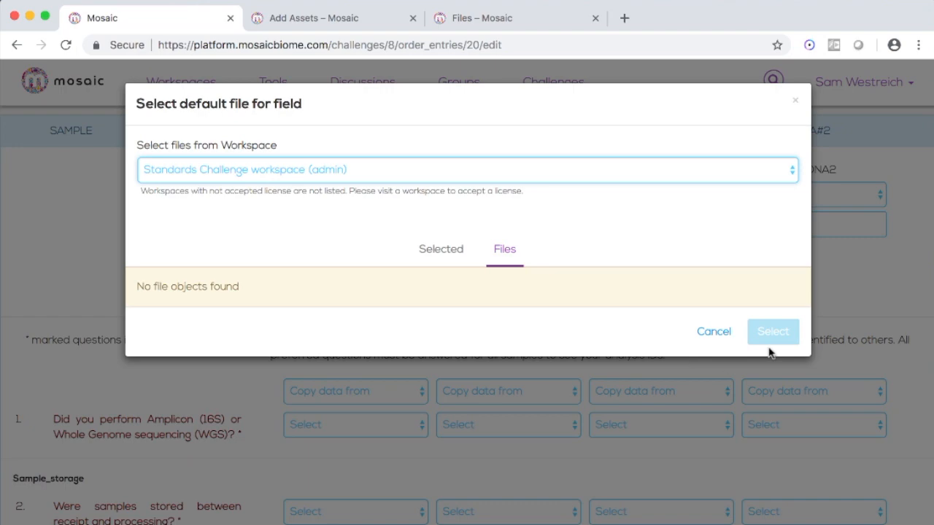
pyautogui.click(714, 332)
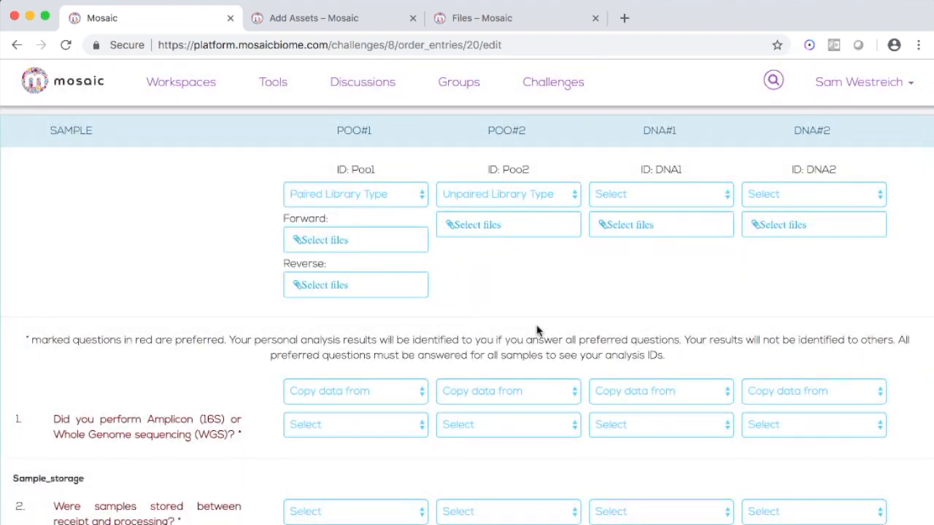
# - Answer the sequencing type question with WGS for Poo#1 and 16S for Poo#2
pyautogui.scroll(-5, 526, 328)
pyautogui.scroll(-1, 524, 328)
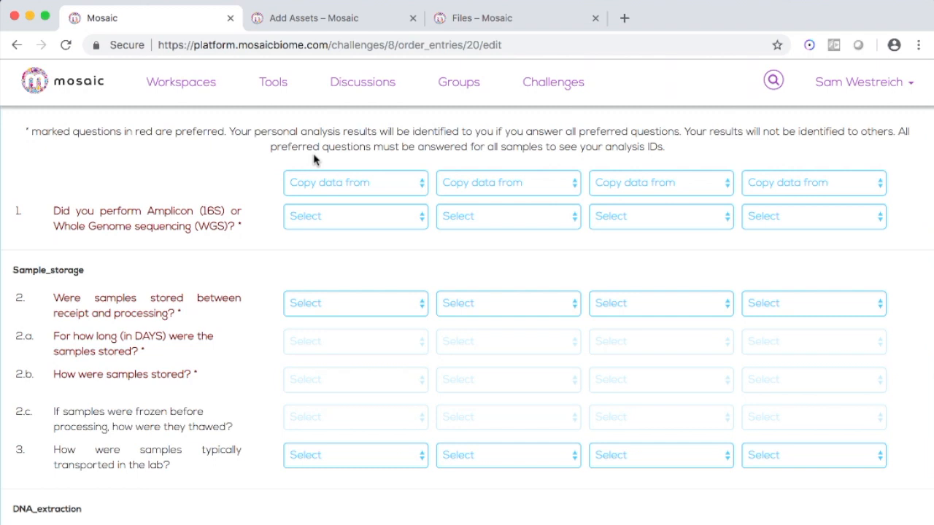
pyautogui.click(356, 222)
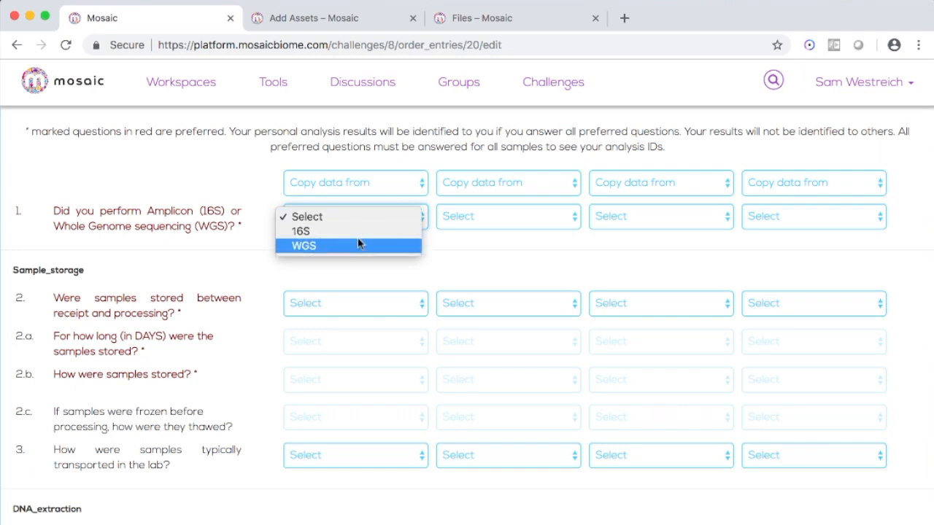
pyautogui.click(358, 244)
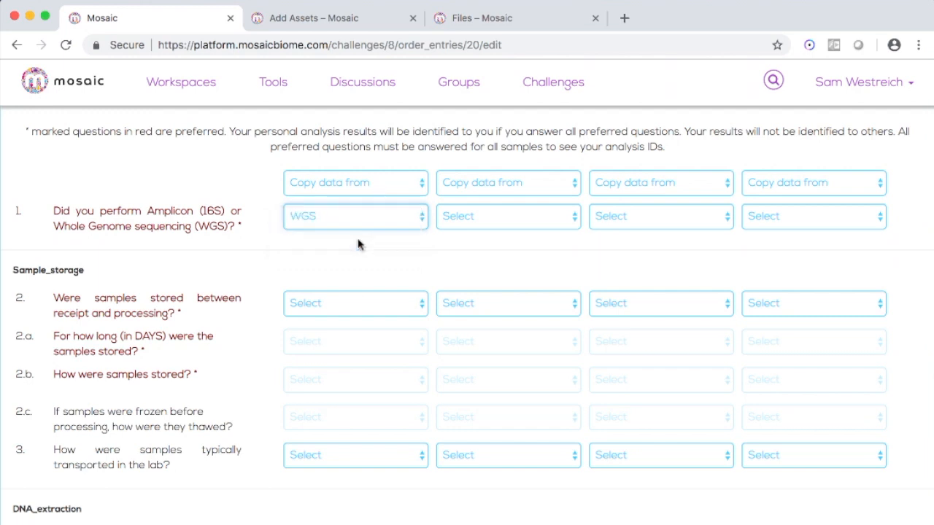
pyautogui.click(459, 219)
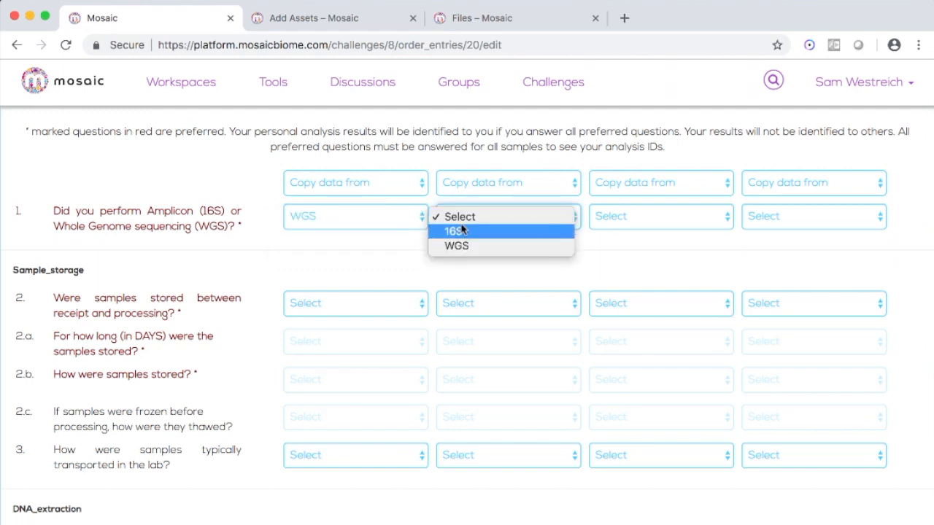
pyautogui.click(461, 230)
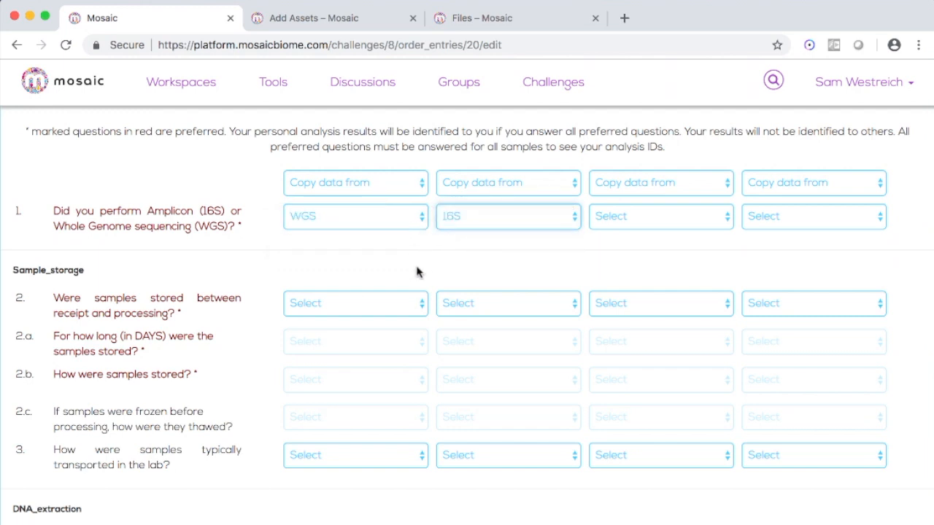
# - Mark Poo#1 as stored between 5 to 10 days before processing, and Poo#2 as not stored
pyautogui.scroll(-4, 416, 272)
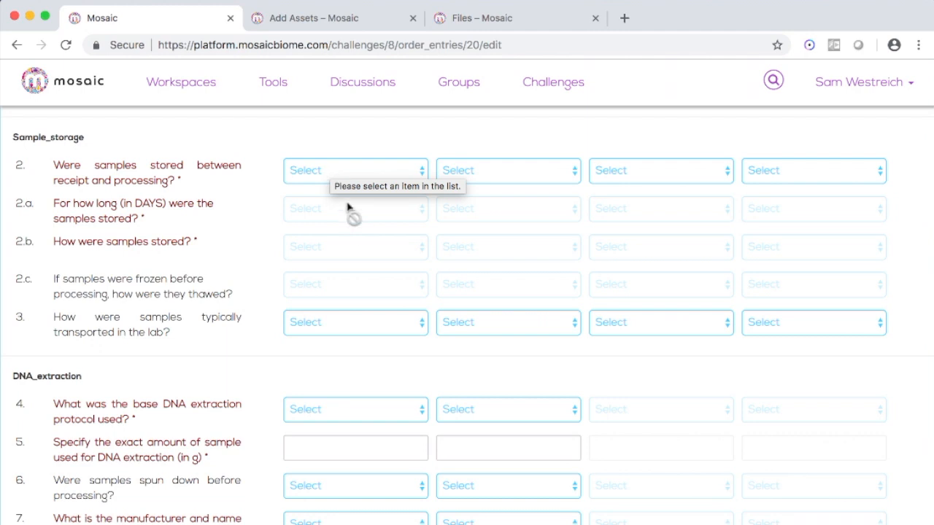
pyautogui.click(353, 173)
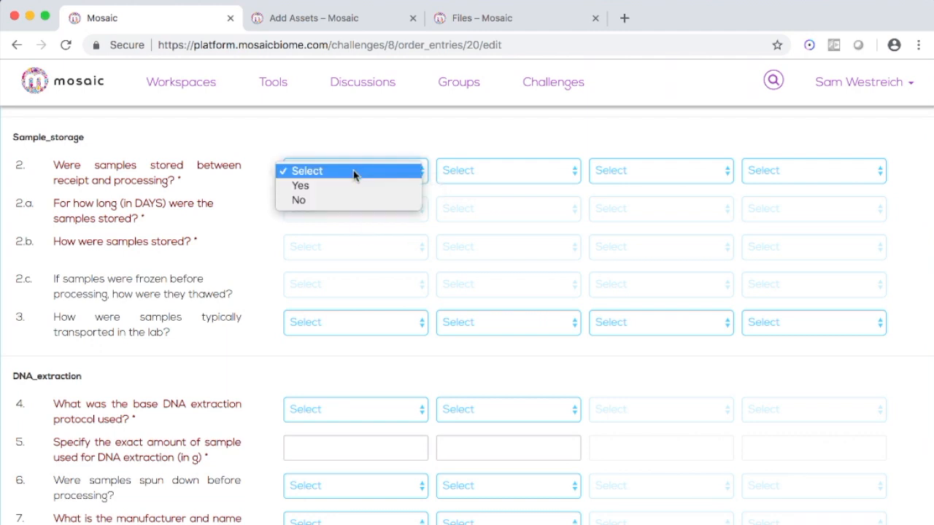
pyautogui.click(357, 186)
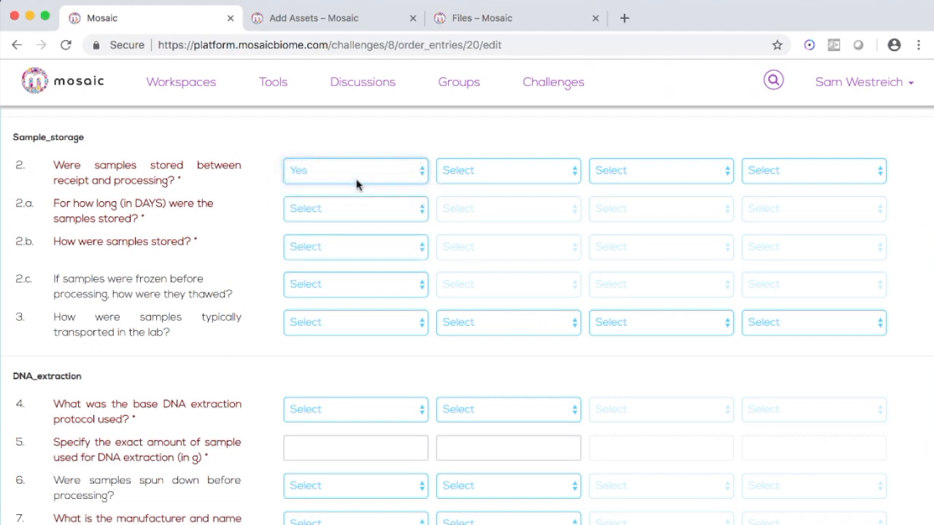
pyautogui.click(314, 218)
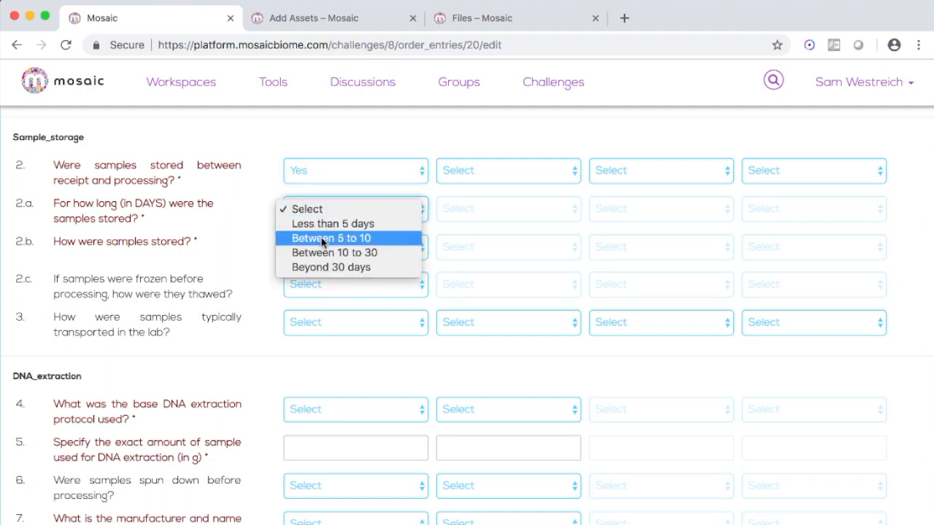
pyautogui.click(322, 241)
pyautogui.click(474, 171)
pyautogui.click(475, 199)
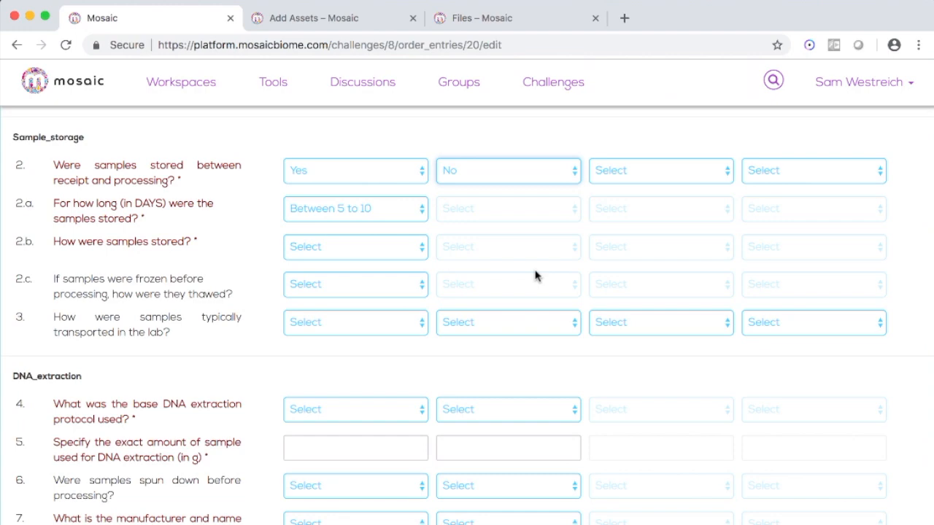
# - Scroll through the remaining extraction, amplification and sequencing questions of the metadata form
pyautogui.scroll(-2, 535, 275)
pyautogui.scroll(2, 535, 273)
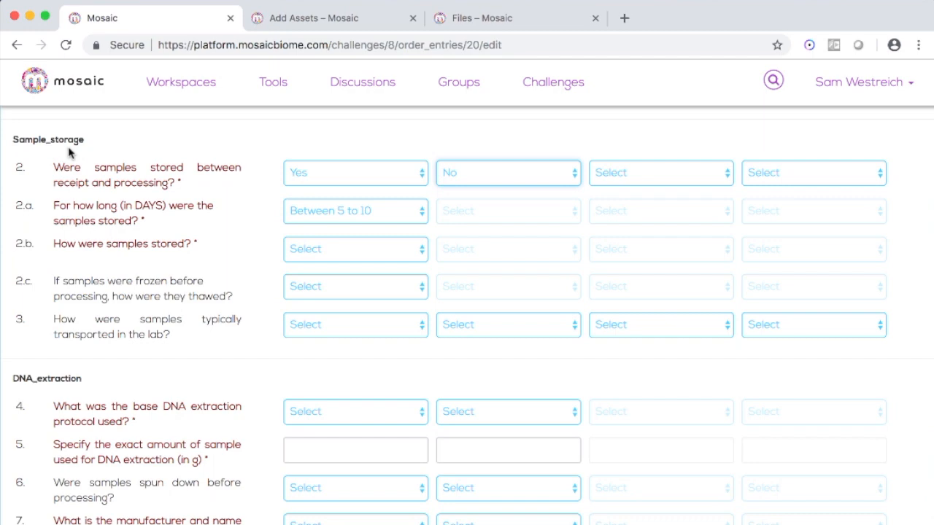
pyautogui.scroll(-4, 69, 151)
pyautogui.scroll(1, 67, 142)
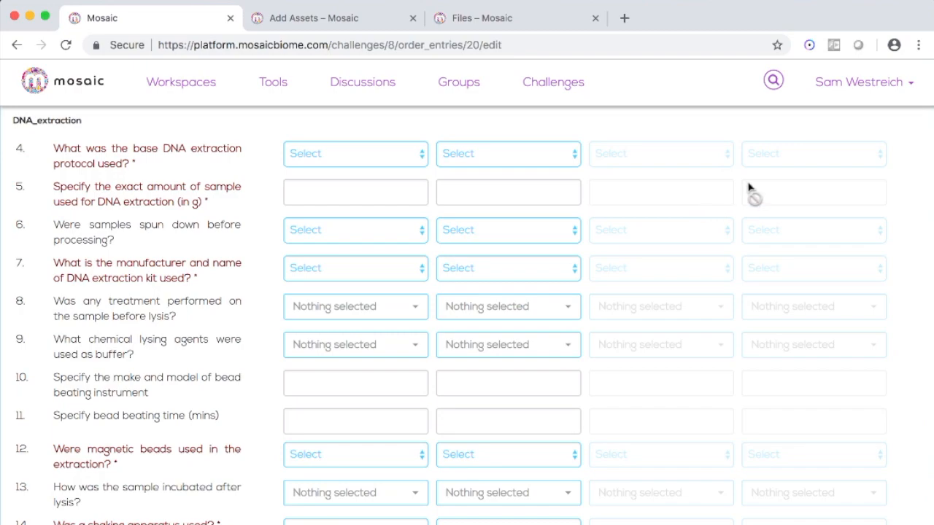
pyautogui.scroll(-14, 750, 189)
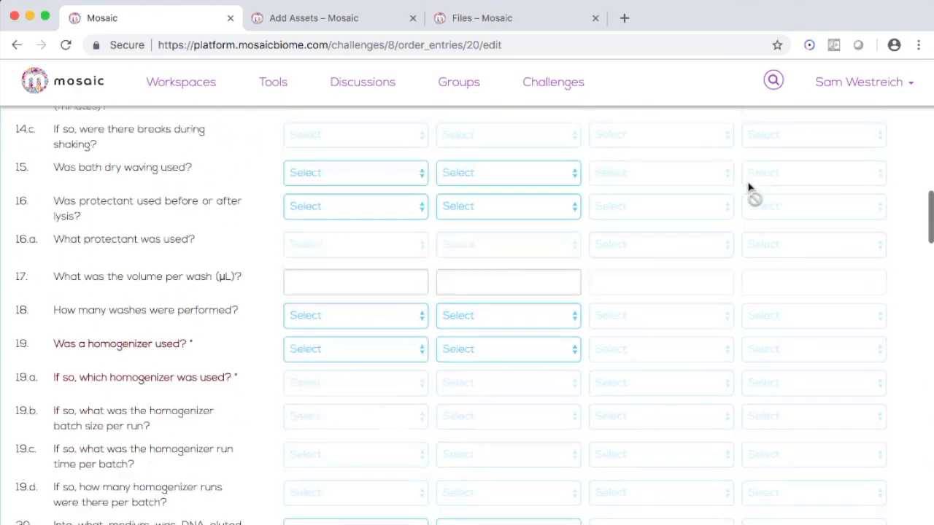
pyautogui.scroll(-3, 749, 189)
pyautogui.scroll(-8, 749, 190)
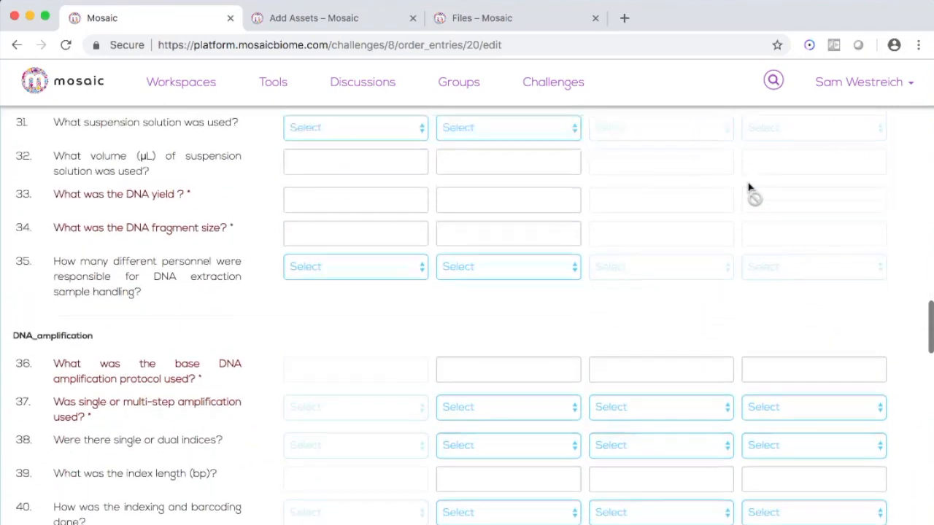
pyautogui.scroll(-3, 350, 302)
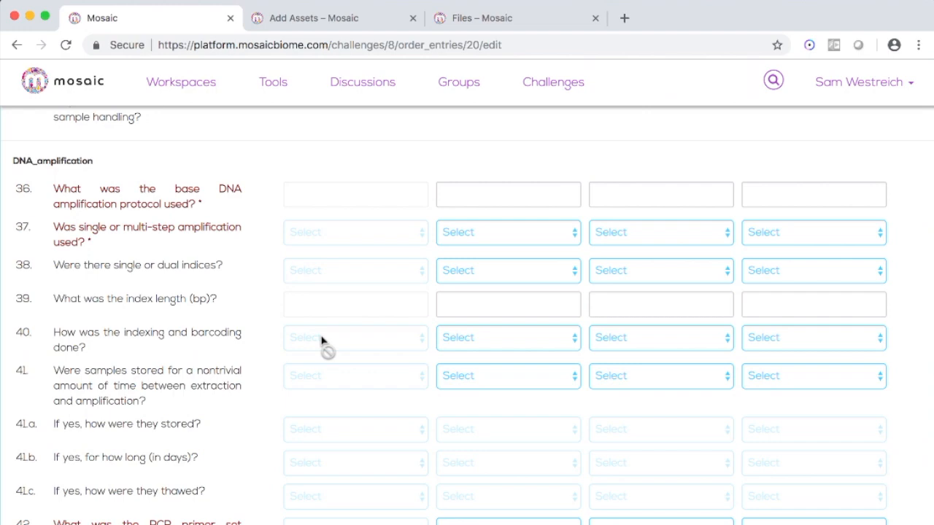
pyautogui.scroll(-20, 321, 340)
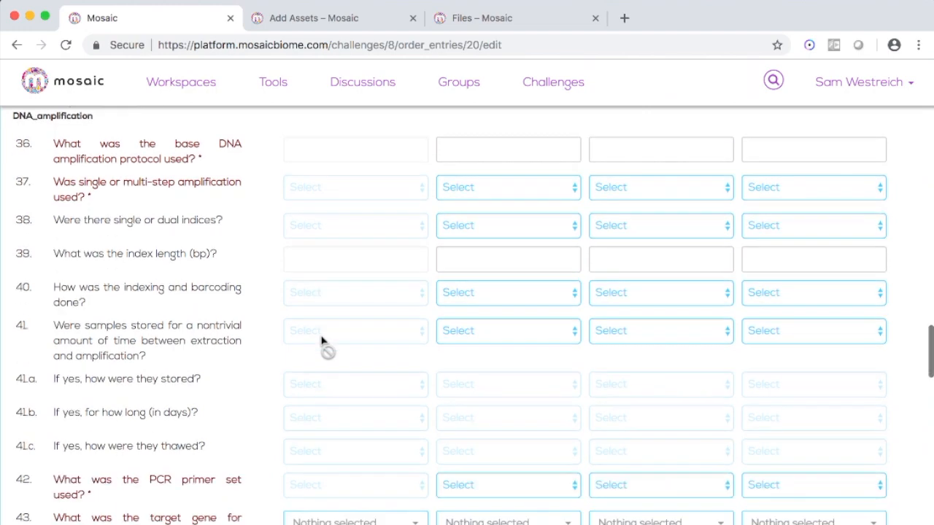
pyautogui.scroll(-3, 322, 339)
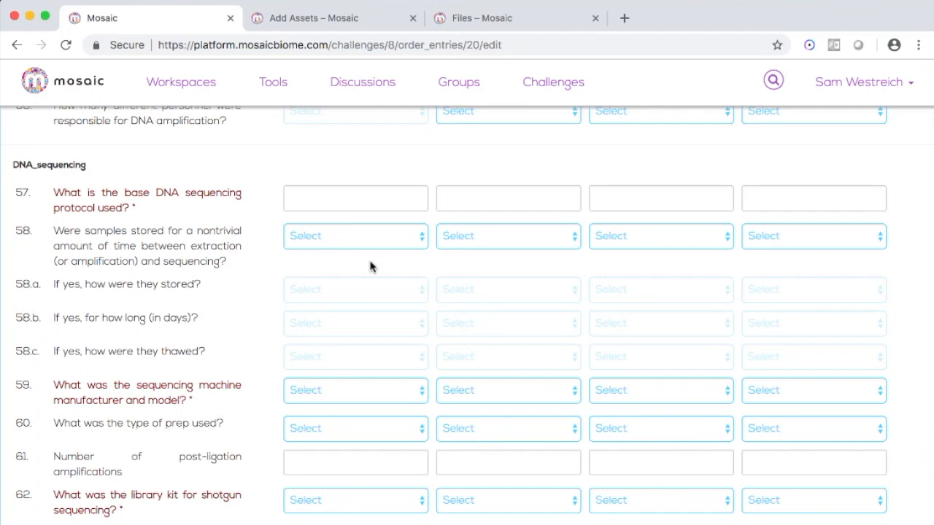
# - Copy Poo1's answers into the POO#2 and DNA#1 columns and Poo2's answers into the DNA#2 column
pyautogui.scroll(-20, 369, 266)
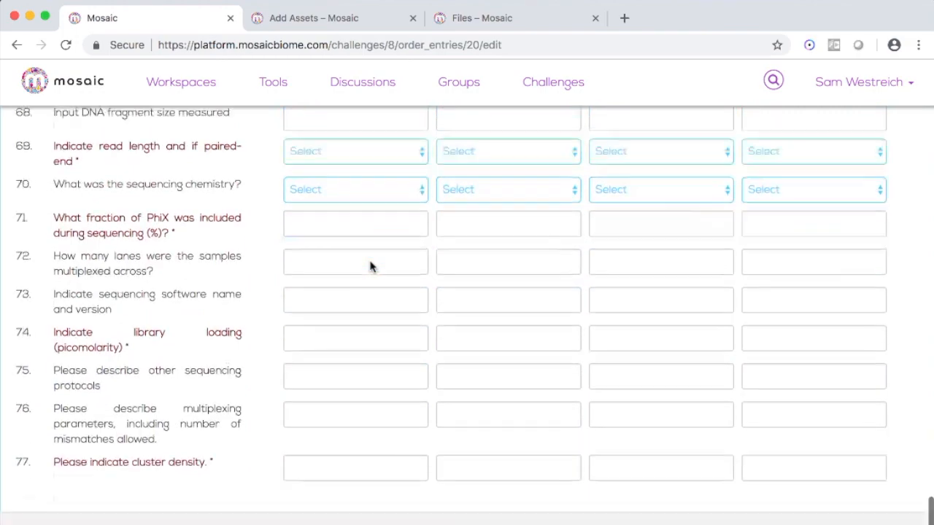
pyautogui.scroll(20, 370, 262)
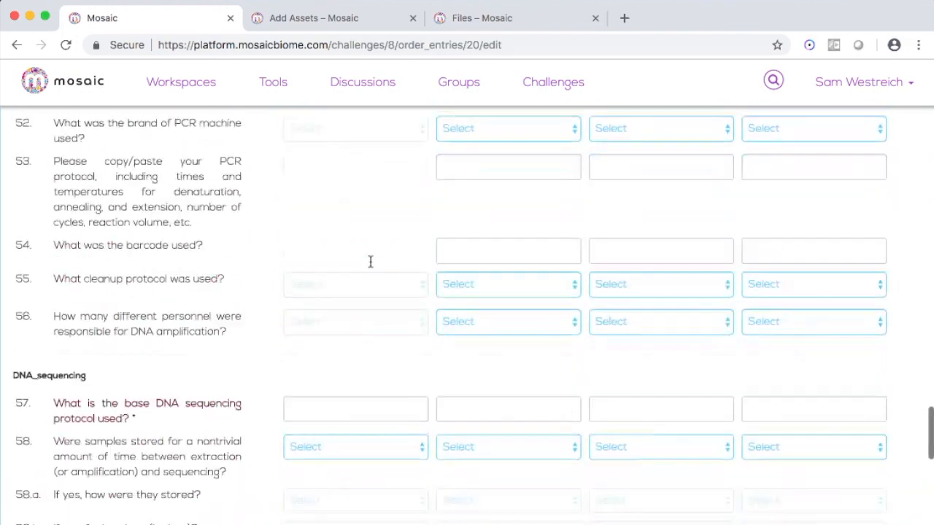
pyautogui.scroll(3, 370, 262)
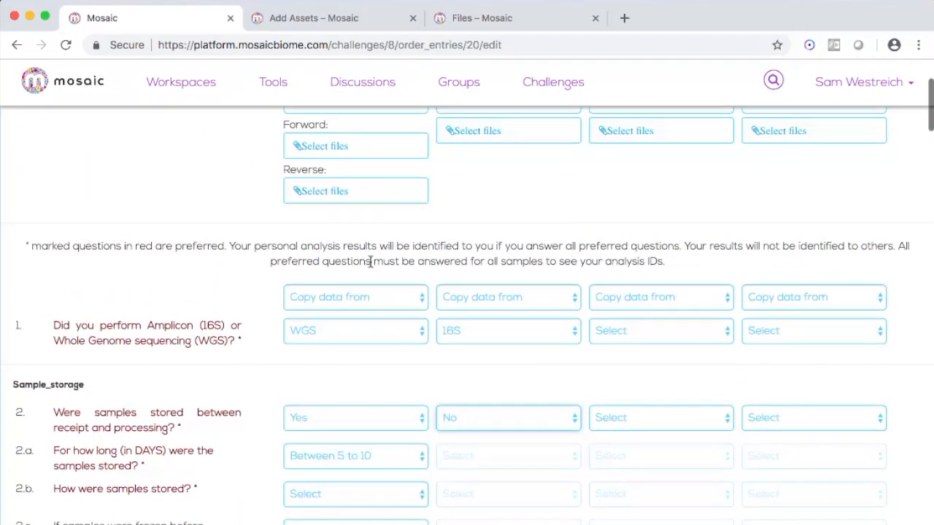
pyautogui.click(470, 301)
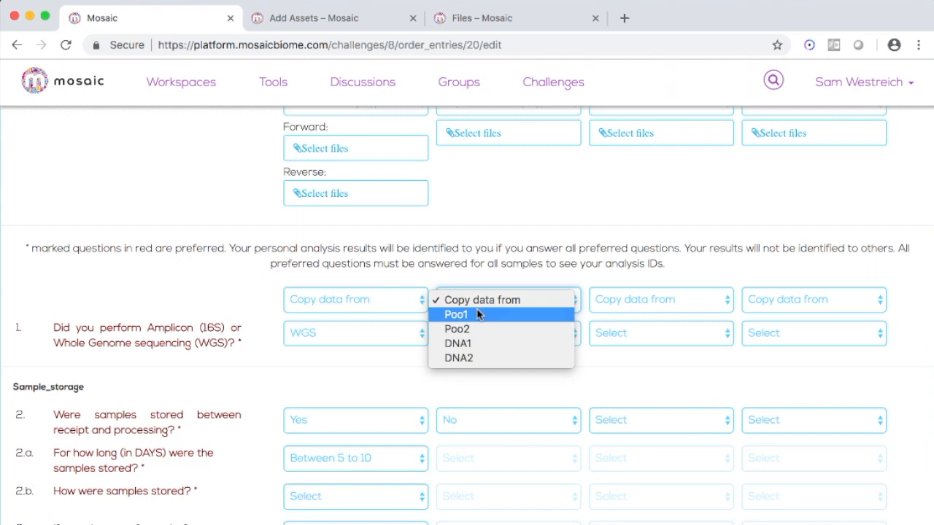
pyautogui.click(478, 314)
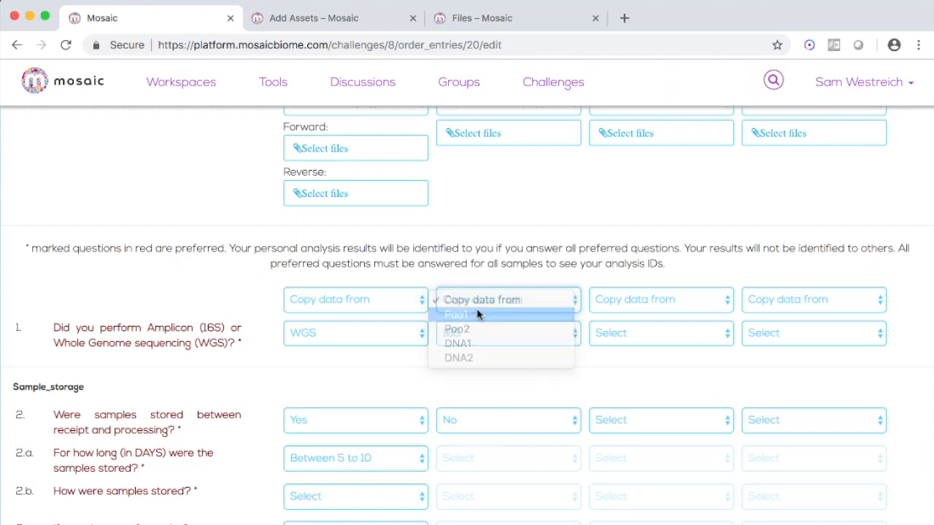
pyautogui.click(655, 299)
pyautogui.click(658, 316)
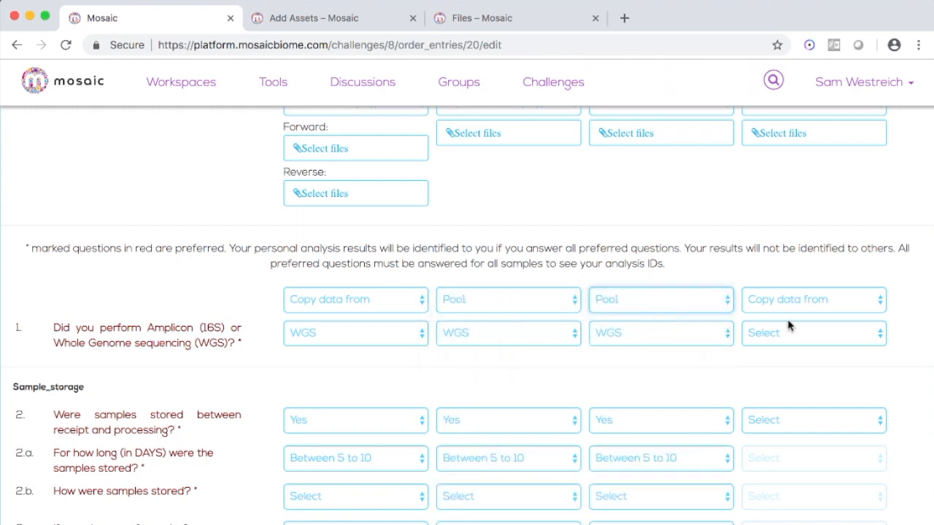
pyautogui.click(802, 301)
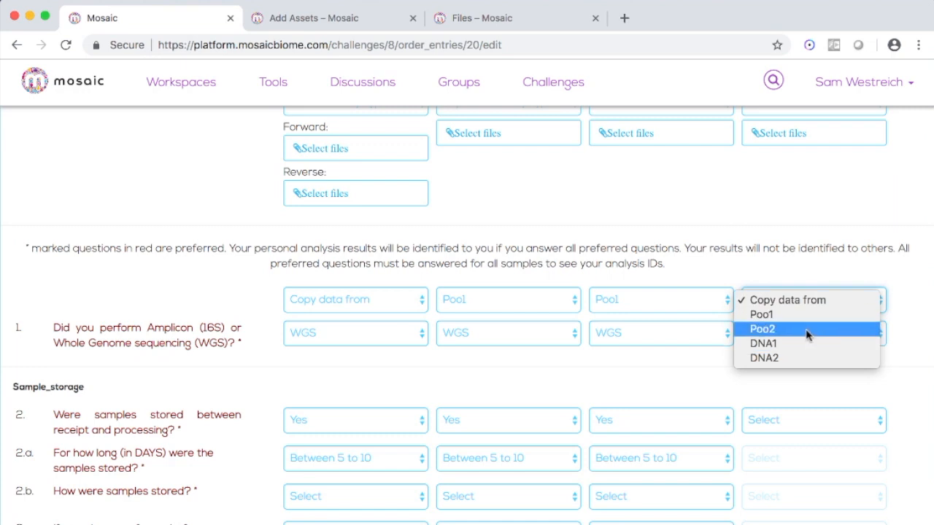
pyautogui.click(806, 332)
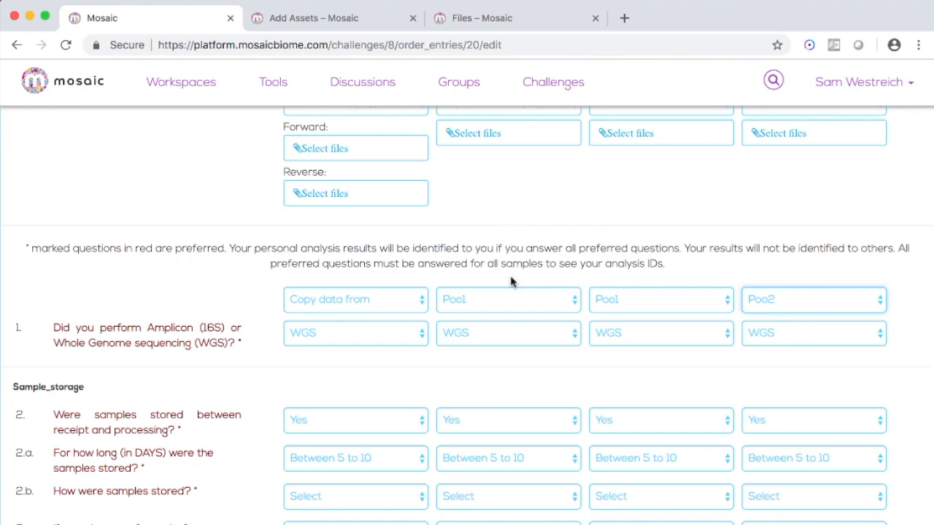
# - Save the metadata changes and reopen the sample kit's metadata for editing
pyautogui.scroll(3, 342, 384)
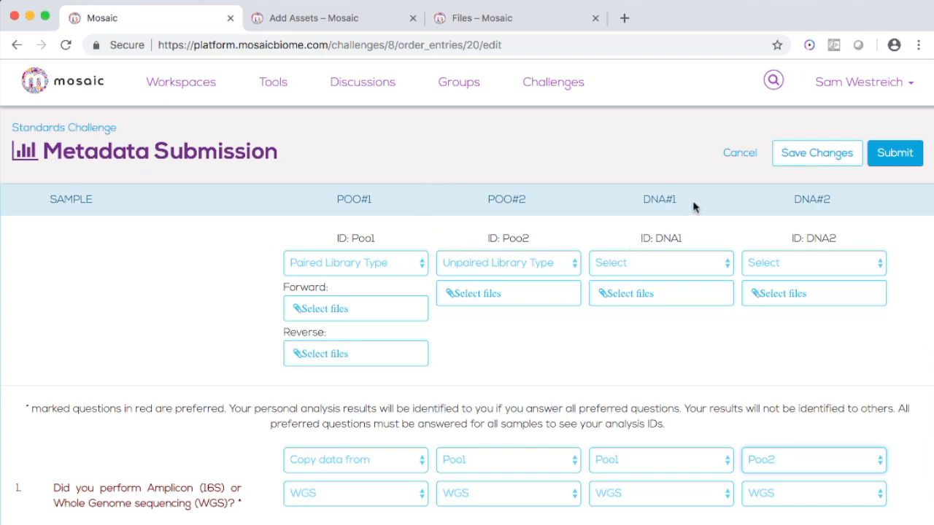
pyautogui.click(795, 155)
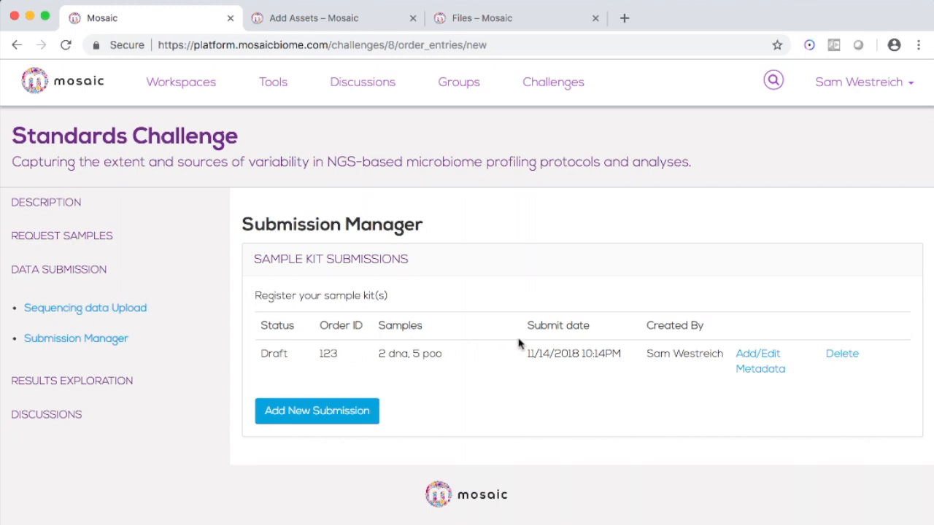
pyautogui.click(764, 364)
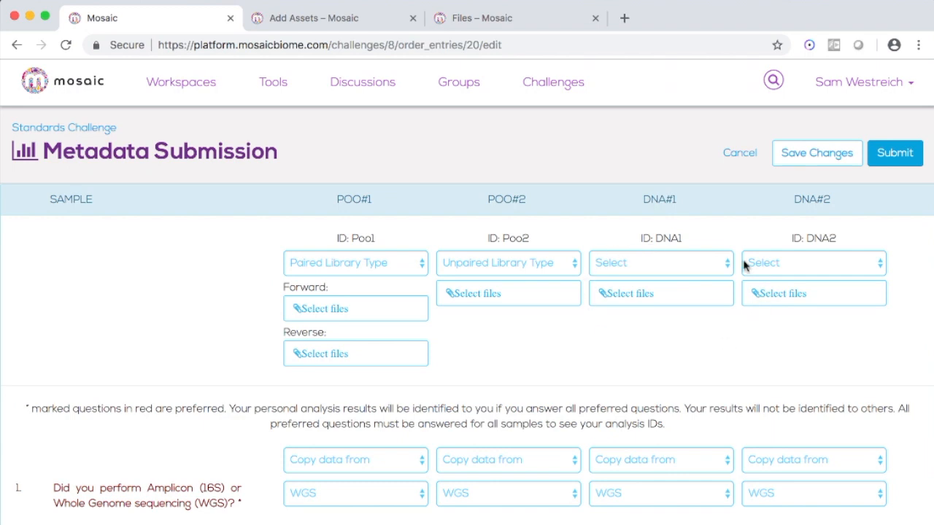
# - Try to submit the metadata submission and cancel at the confirmation
pyautogui.click(884, 152)
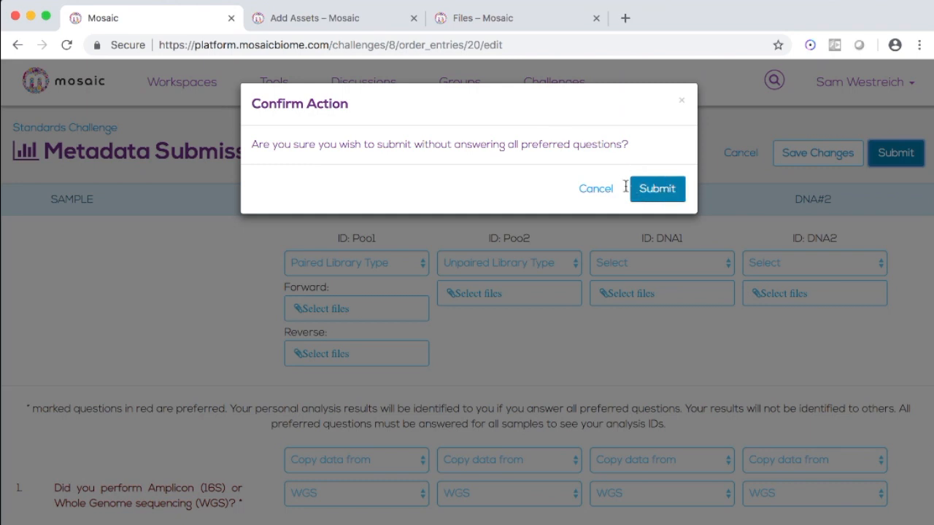
pyautogui.click(593, 189)
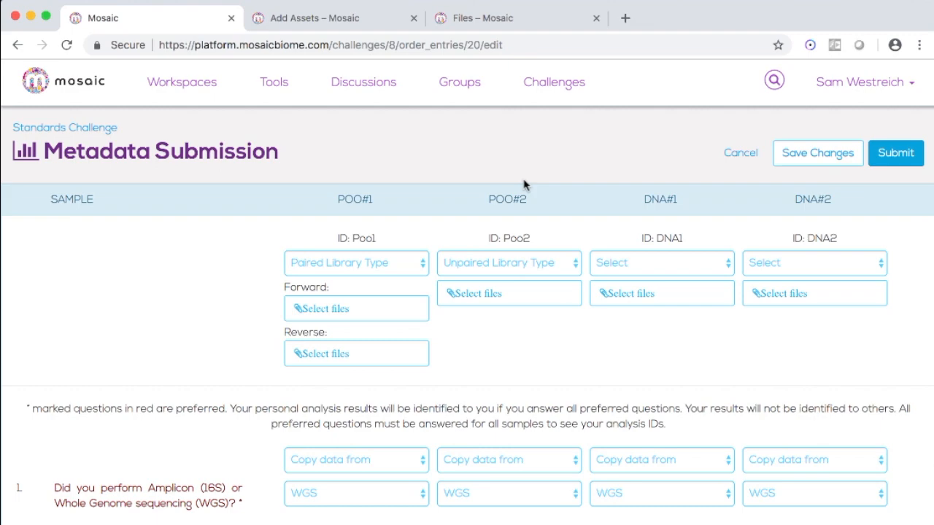
pyautogui.scroll(-3, 523, 184)
pyautogui.scroll(3, 523, 184)
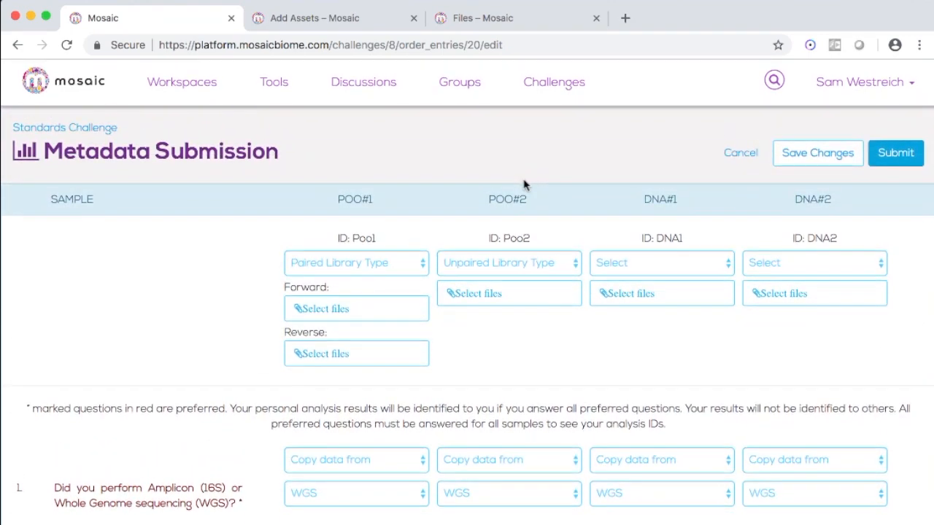